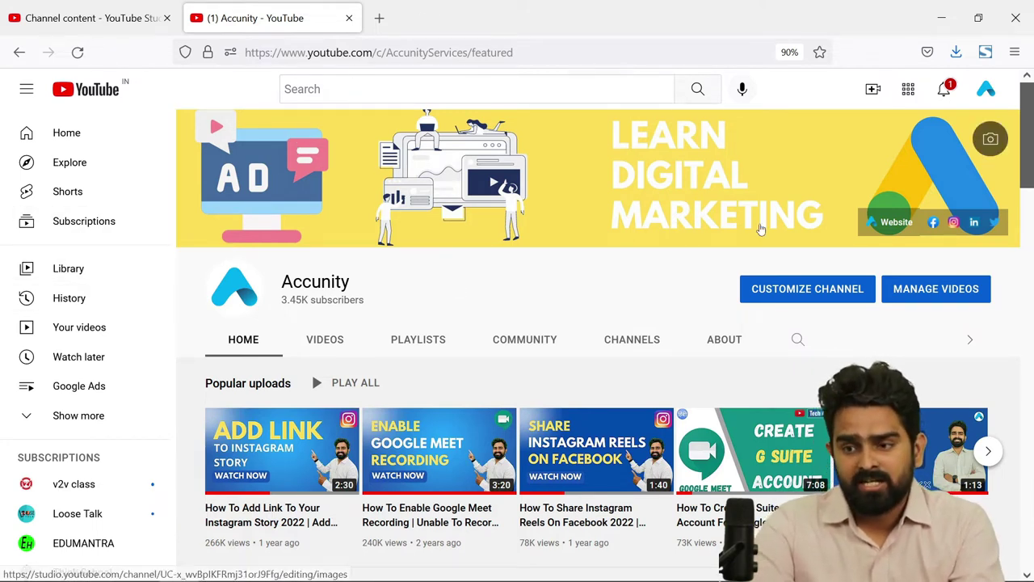
{"action": "left_click", "coordinate": [305, 54]}
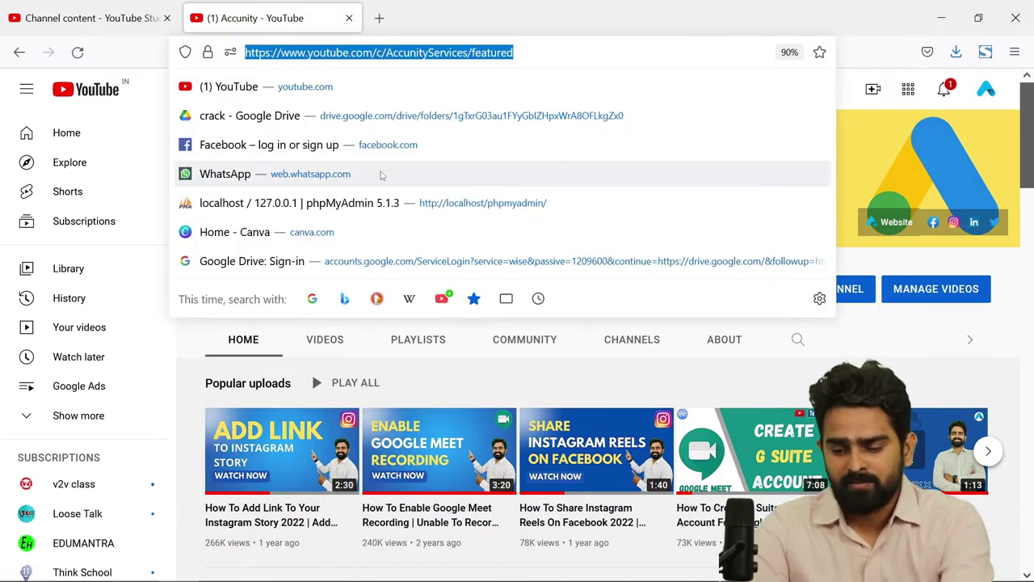
{"action": "key", "text": "Return"}
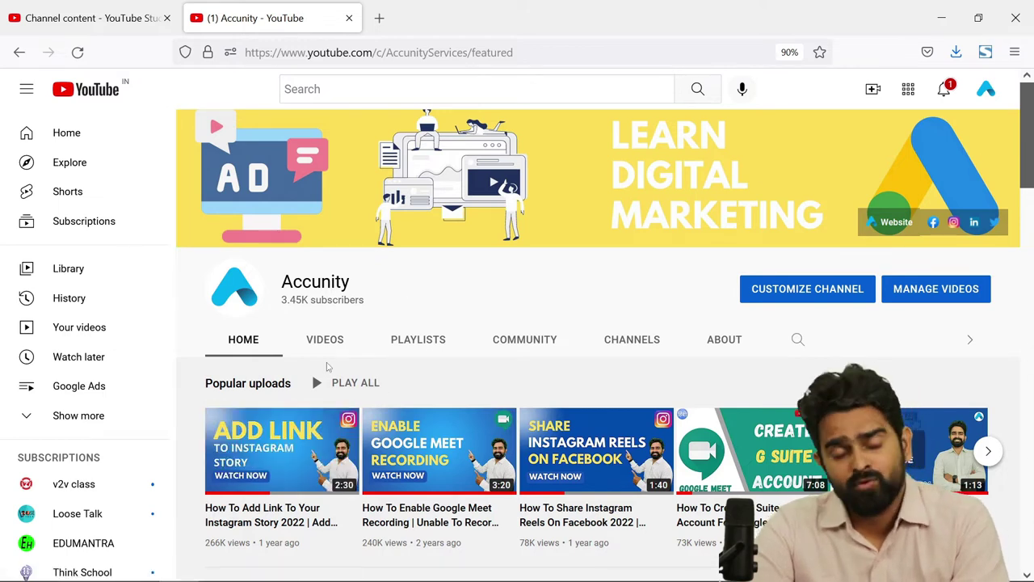
{"action": "left_click", "coordinate": [59, 23]}
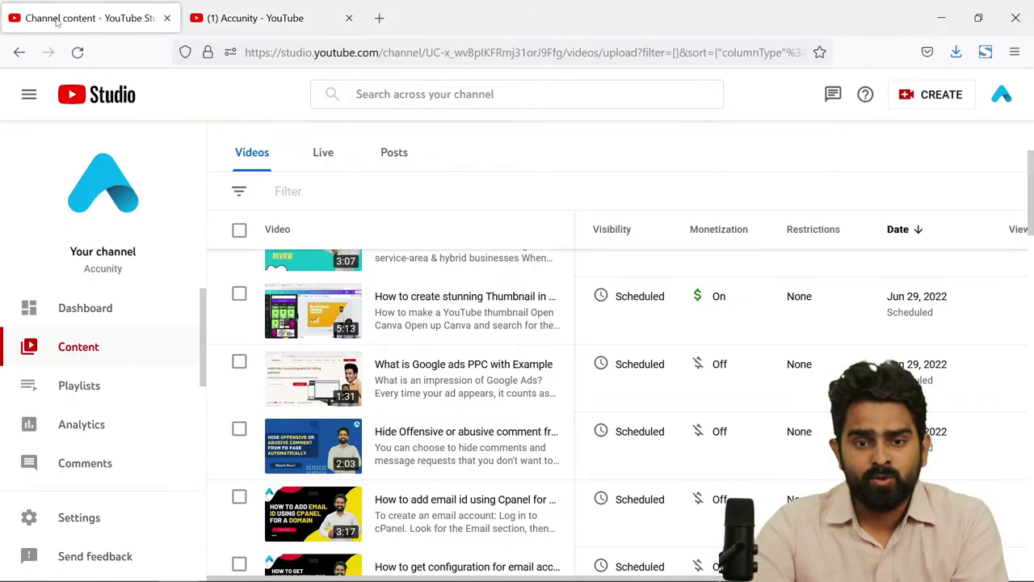
{"action": "left_click", "coordinate": [196, 18]}
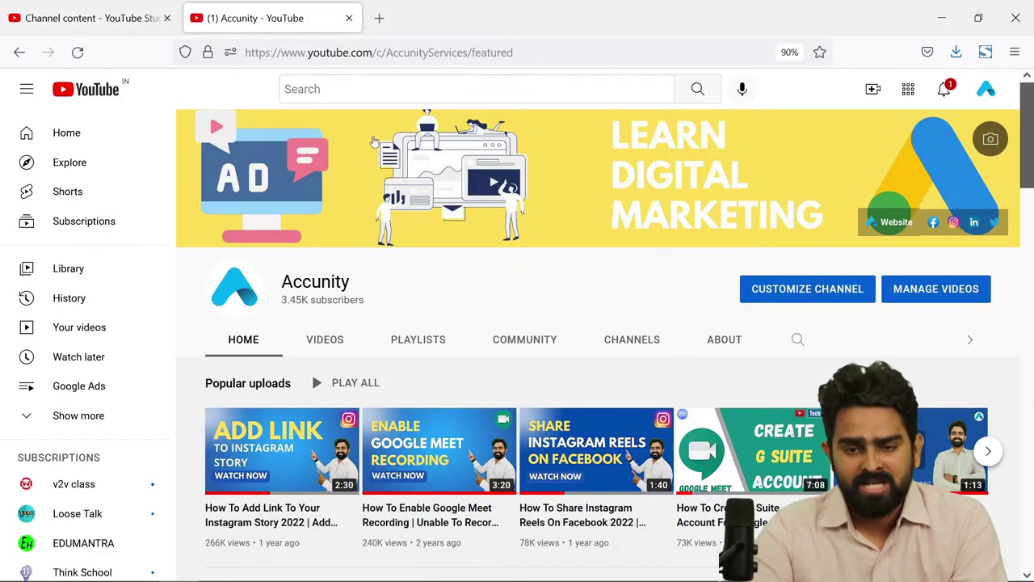
{"action": "left_click", "coordinate": [985, 89]}
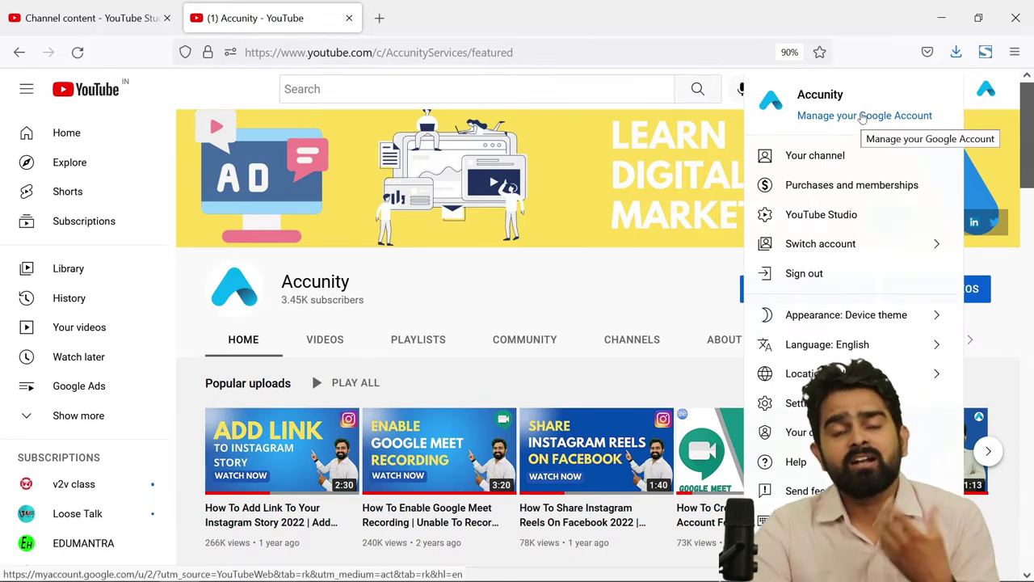
{"action": "left_click", "coordinate": [592, 303]}
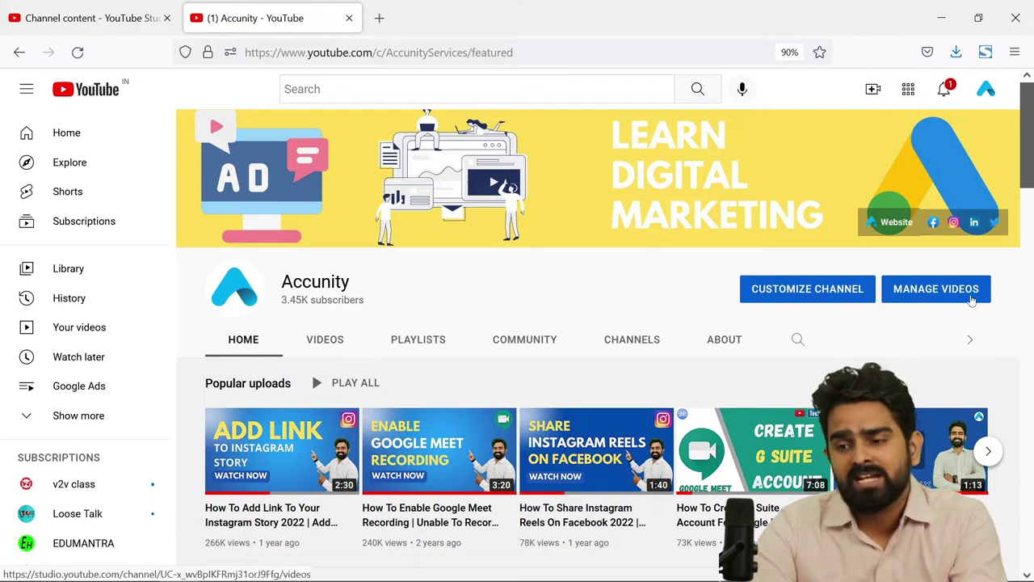
Step: Open the Accunity channel's customization page and examine the channel trailer option for people who haven't subscribed
{"action": "left_click", "coordinate": [797, 298]}
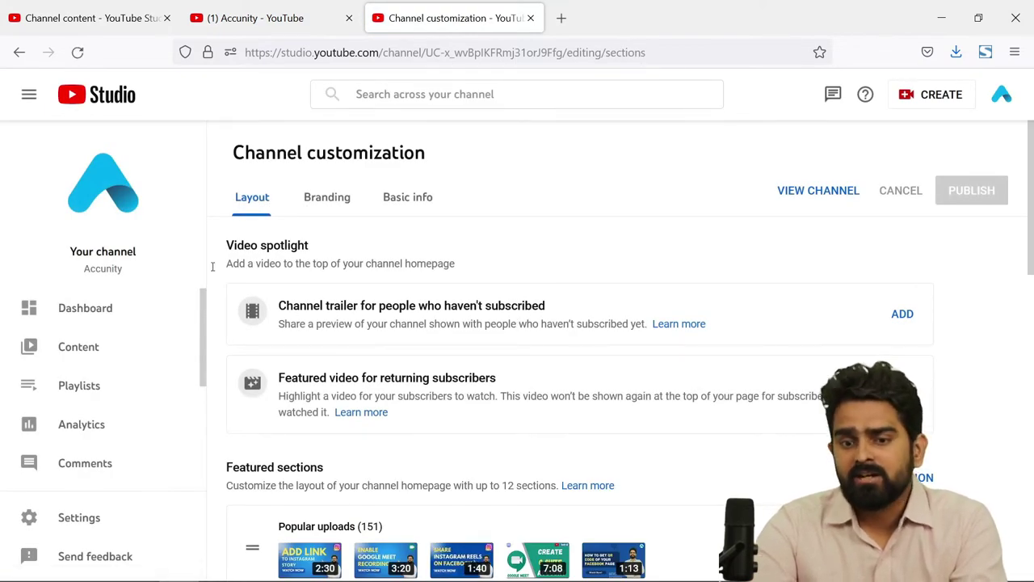
{"action": "double_click", "coordinate": [341, 306]}
{"action": "double_click", "coordinate": [430, 305]}
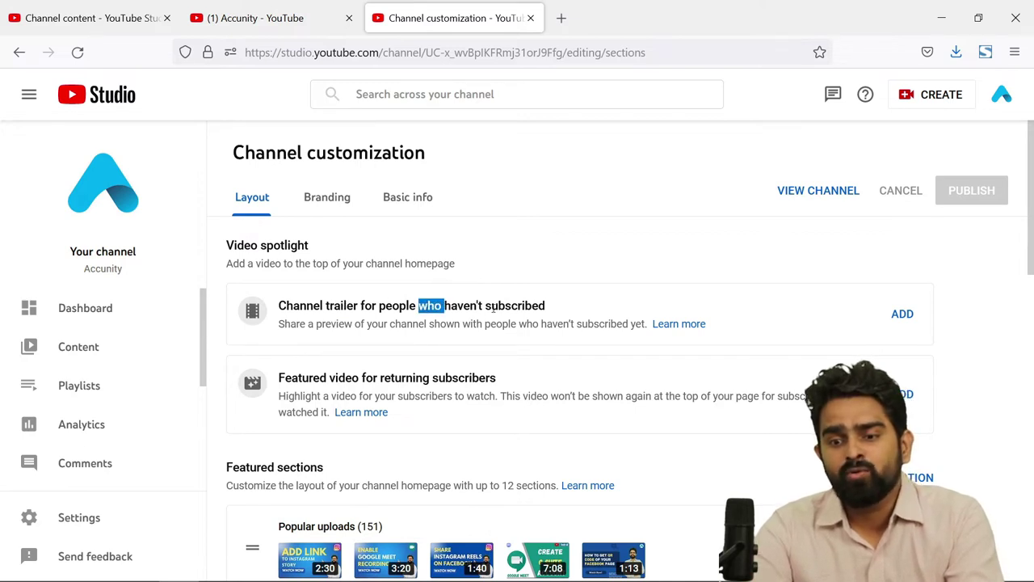
{"action": "double_click", "coordinate": [495, 305]}
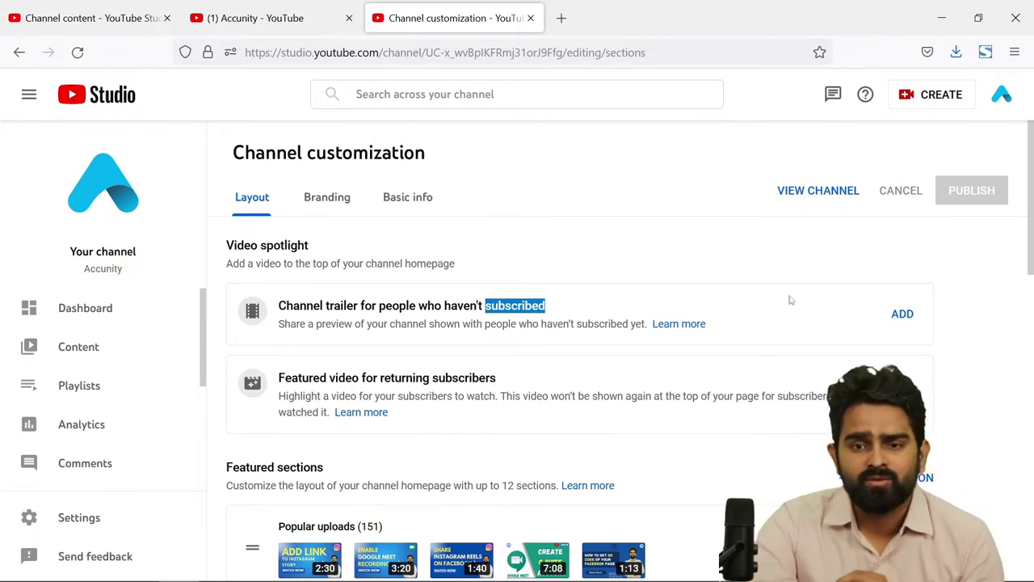
Step: Return to the channel content list in YouTube Studio and show the start of the uploaded videos
{"action": "left_click", "coordinate": [97, 19]}
{"action": "scroll", "coordinate": [473, 166], "scroll_direction": "up", "scroll_amount": 3}
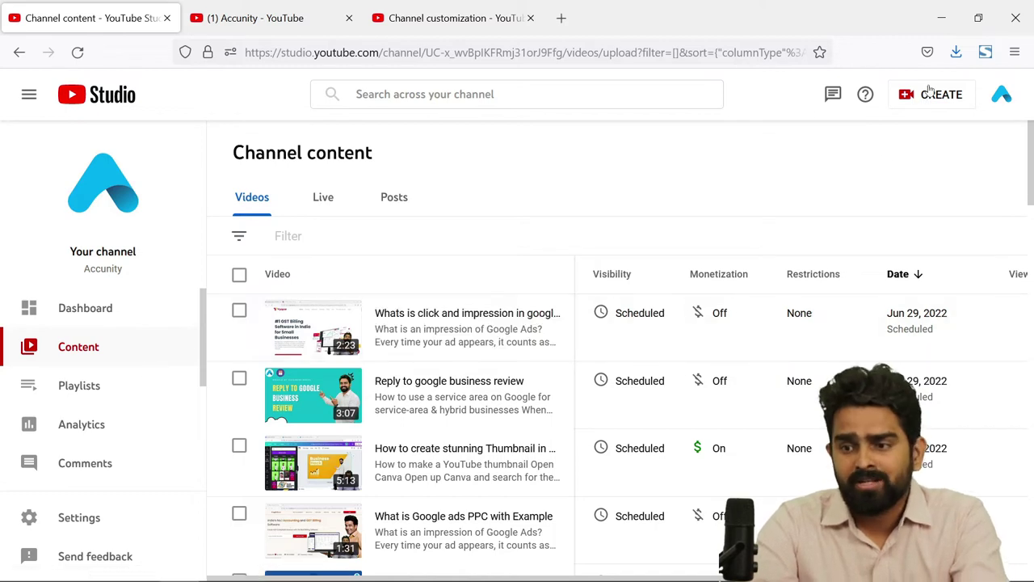
{"action": "left_click", "coordinate": [929, 91]}
{"action": "left_click", "coordinate": [475, 240]}
Step: Try filtering the channel's videos by titles containing "youtub", and remove that filter
{"action": "left_click", "coordinate": [349, 242]}
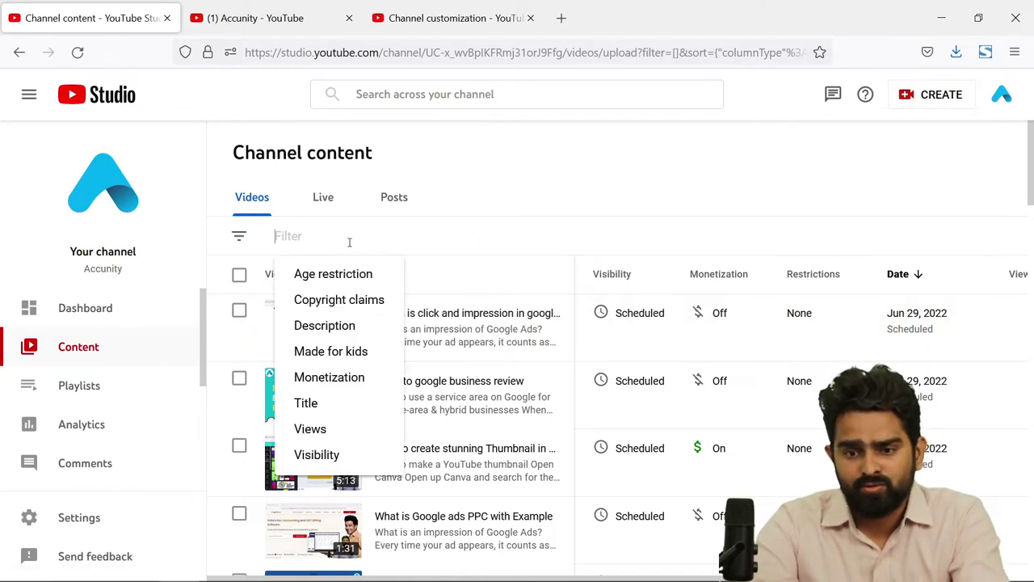
{"action": "type", "text": "youtub"}
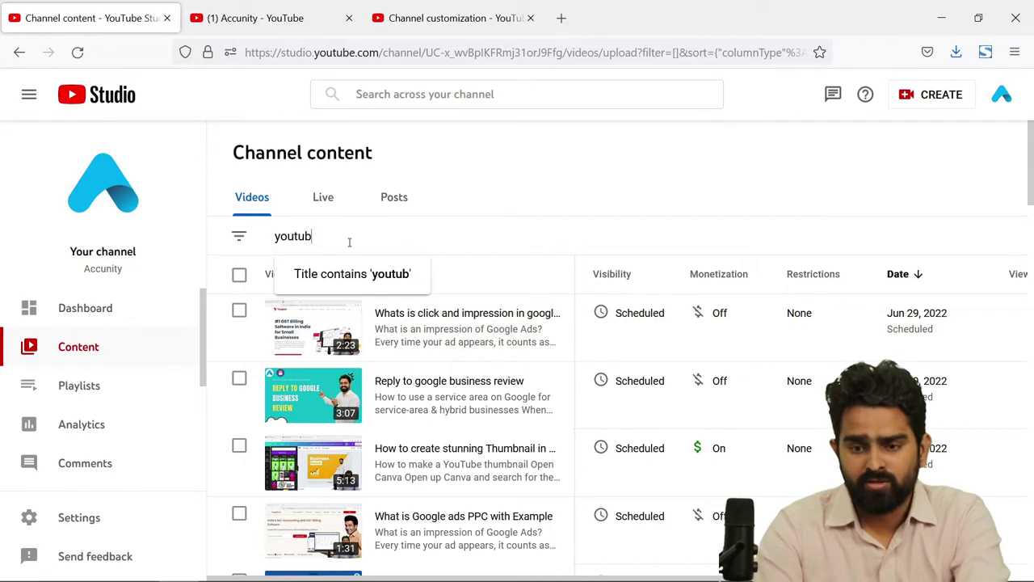
{"action": "key", "text": "Return"}
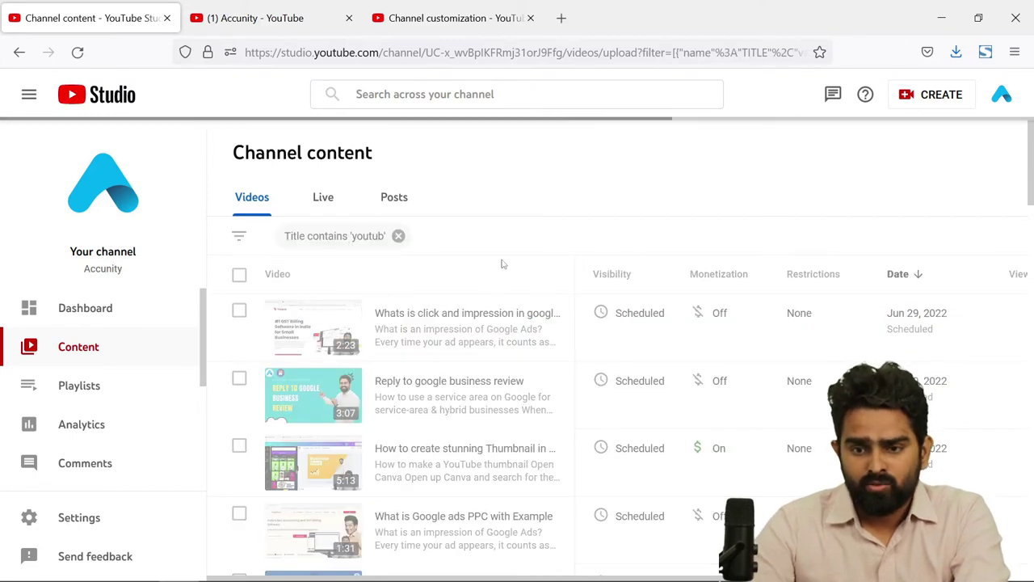
{"action": "left_click", "coordinate": [399, 236]}
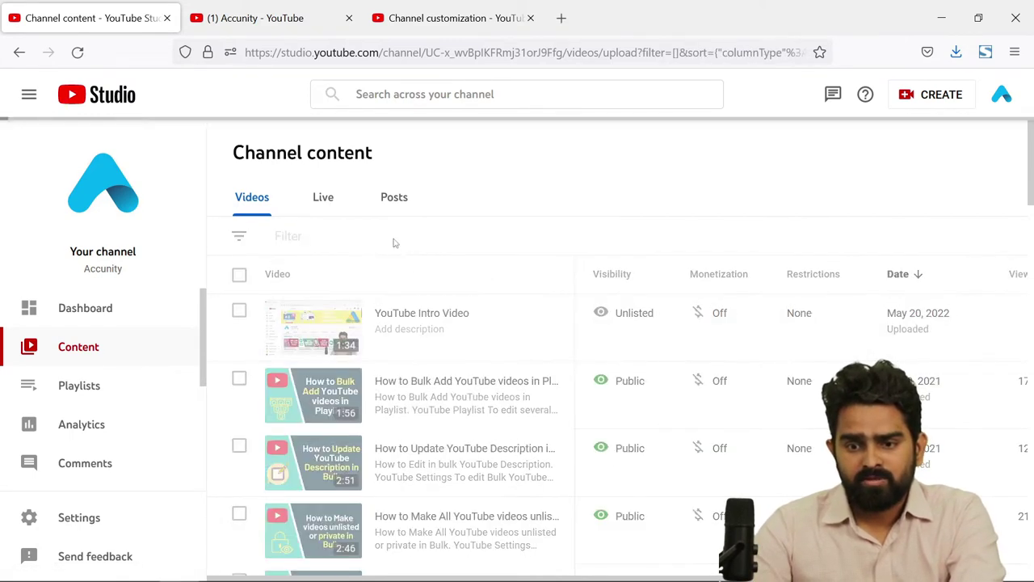
Step: Filter the channel's videos by titles containing "intro" and open the details of YouTube Intro Video
{"action": "left_click", "coordinate": [376, 239]}
{"action": "type", "text": "i"}
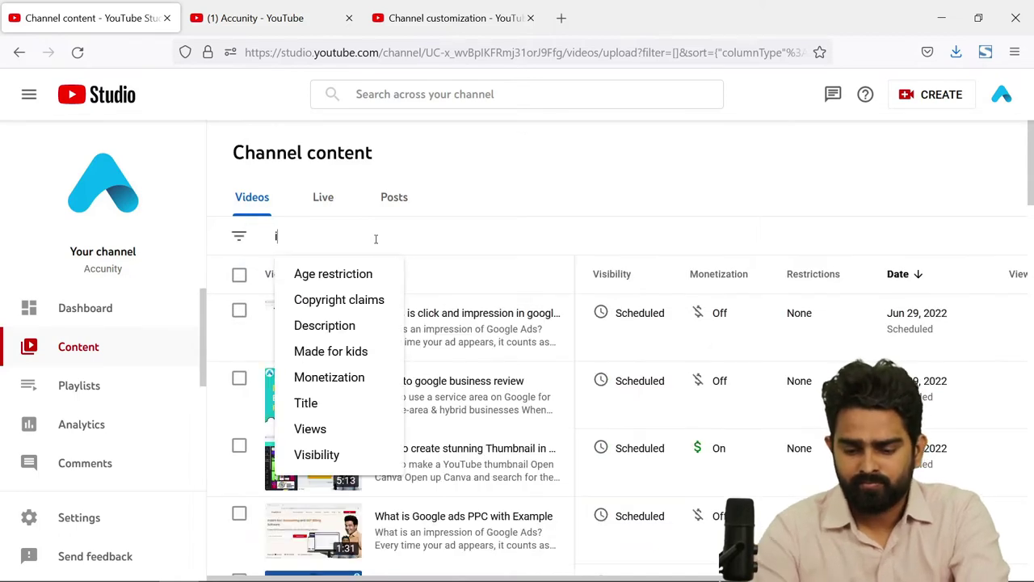
{"action": "type", "text": "ntro"}
{"action": "key", "text": "Return"}
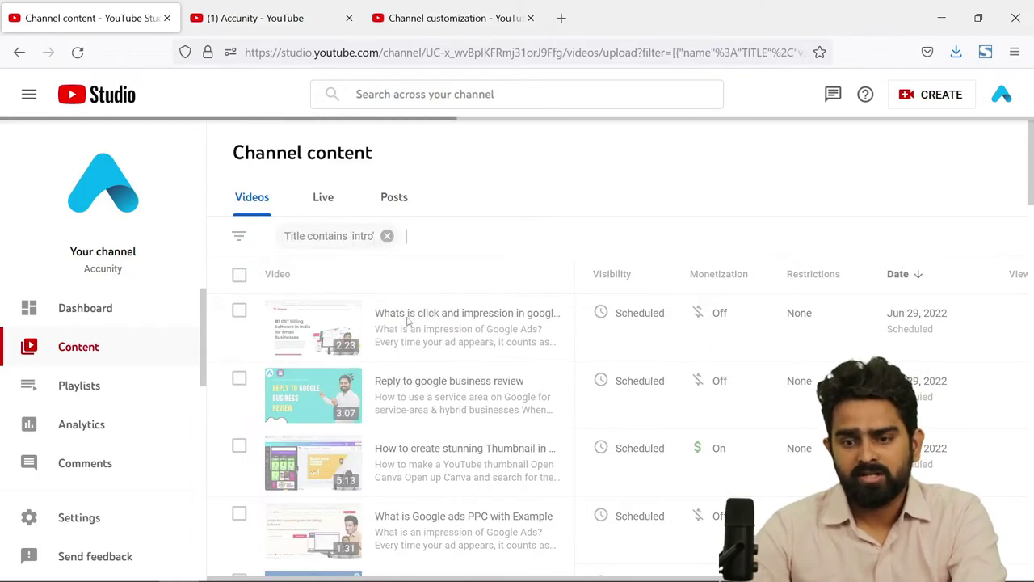
{"action": "left_click", "coordinate": [390, 327]}
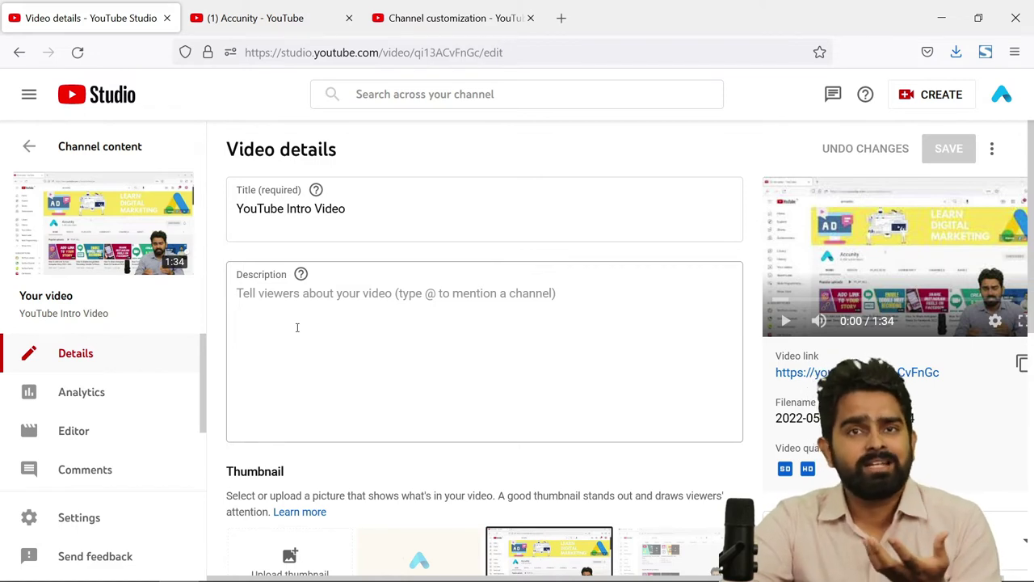
{"action": "scroll", "coordinate": [318, 334], "scroll_direction": "down", "scroll_amount": 3}
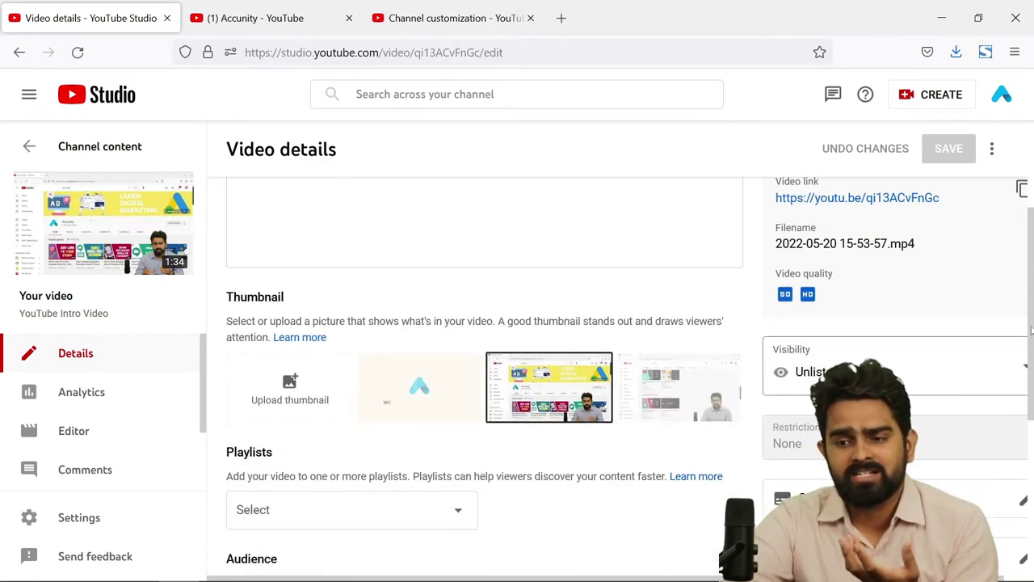
{"action": "scroll", "coordinate": [508, 270], "scroll_direction": "up", "scroll_amount": 3}
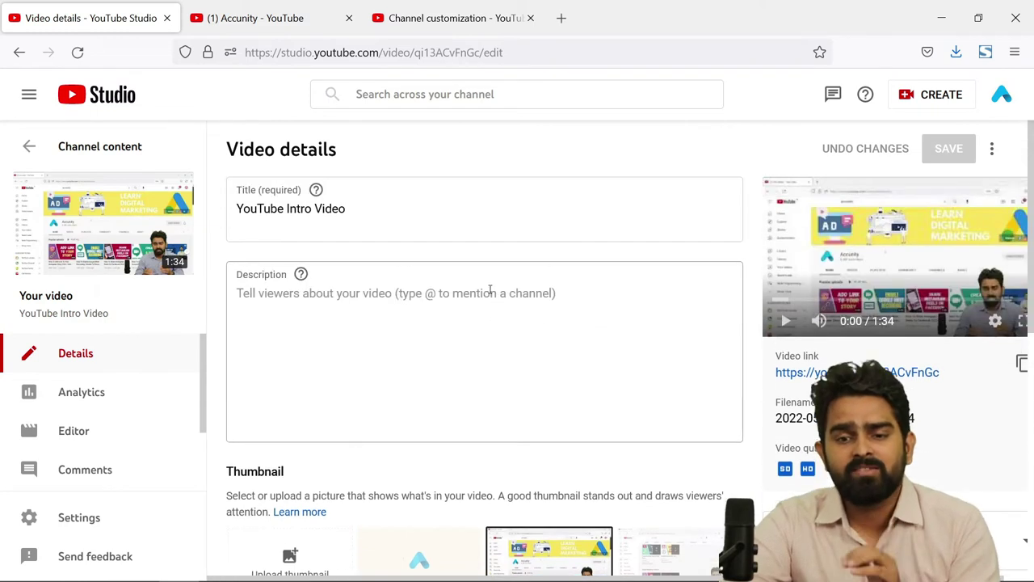
Step: Change the video's title to "Things You will Learn by Subscribing our Channel" and save the video details
{"action": "left_click", "coordinate": [391, 213]}
{"action": "key", "text": "ctrl+a"}
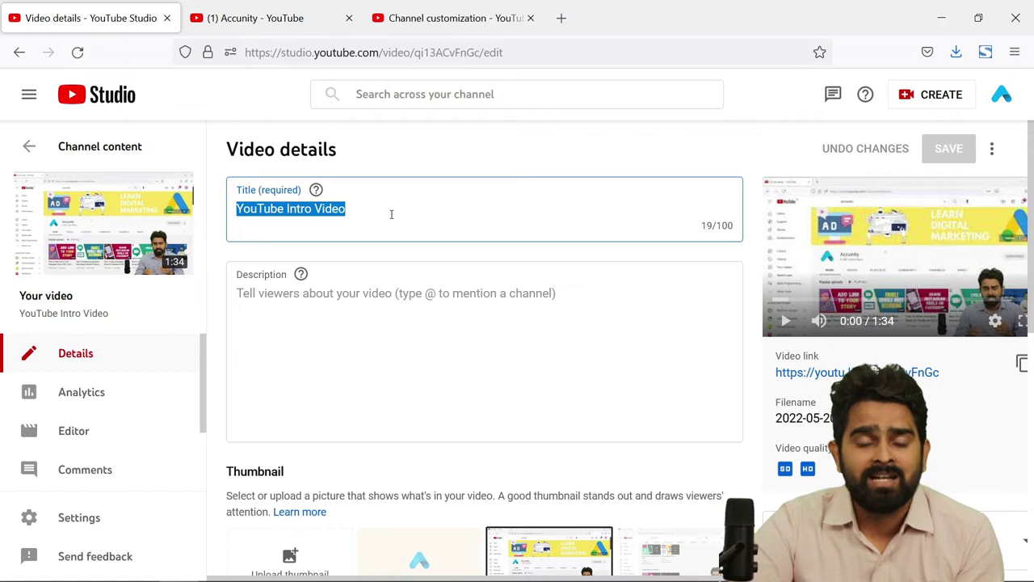
{"action": "type", "text": "Thin"}
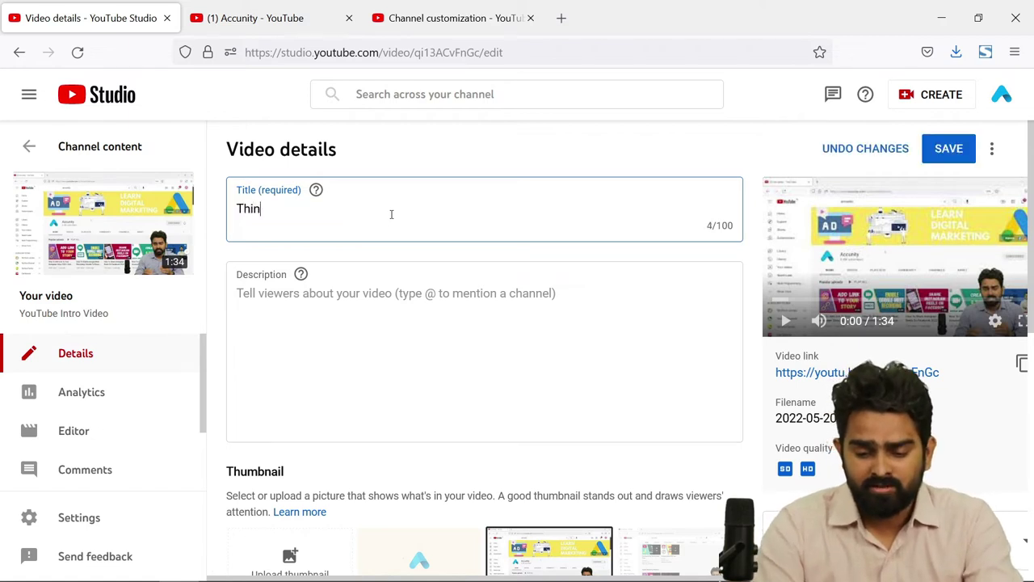
{"action": "type", "text": "gs You wi"}
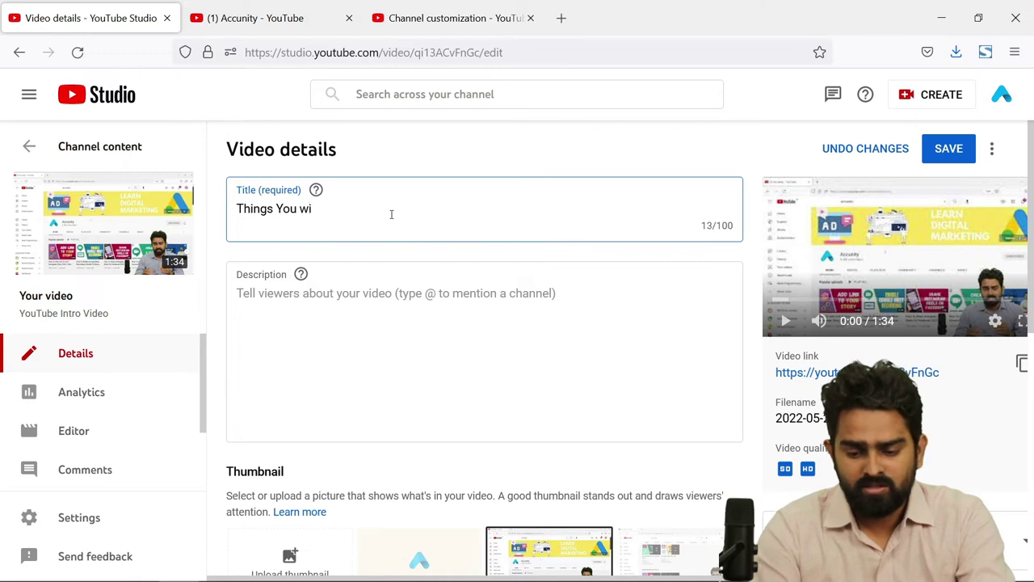
{"action": "type", "text": "ll Learn "}
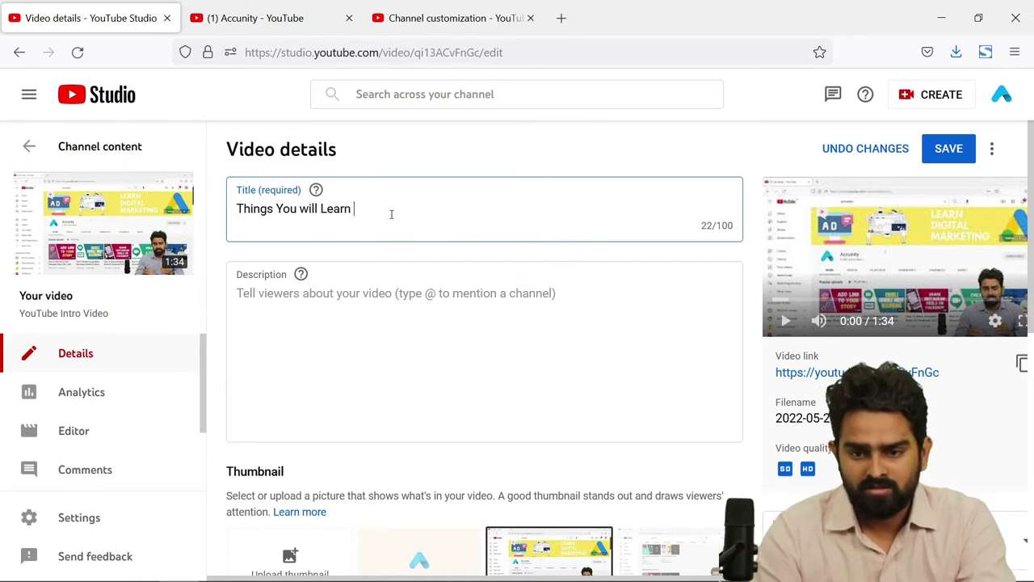
{"action": "type", "text": "by "}
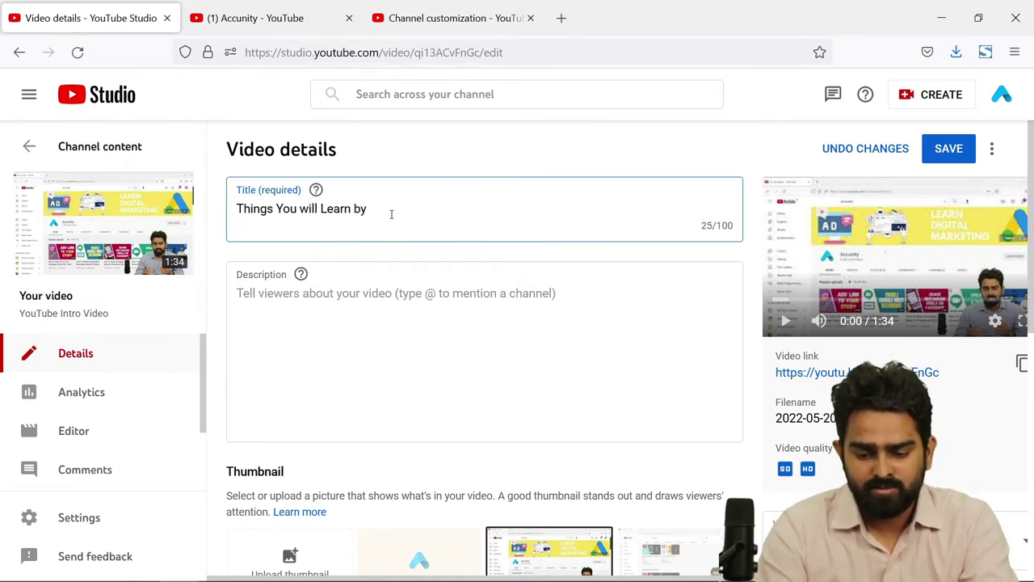
{"action": "type", "text": "Subscri"}
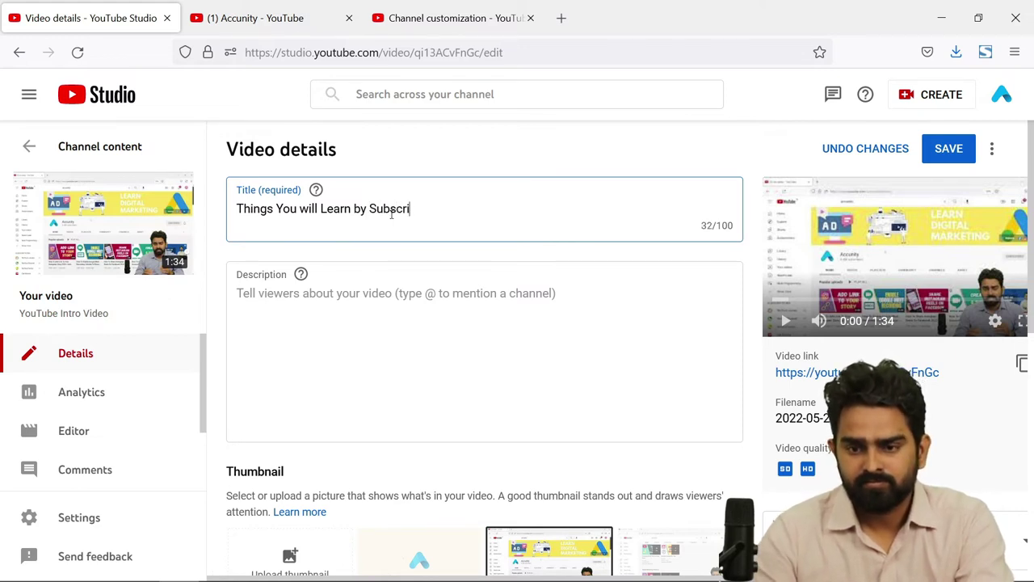
{"action": "key", "text": "BackSpace"}
{"action": "key", "text": "BackSpace"}
{"action": "key", "text": "BackSpace"}
{"action": "type", "text": "c"}
{"action": "key", "text": "BackSpace"}
{"action": "type", "text": "c"}
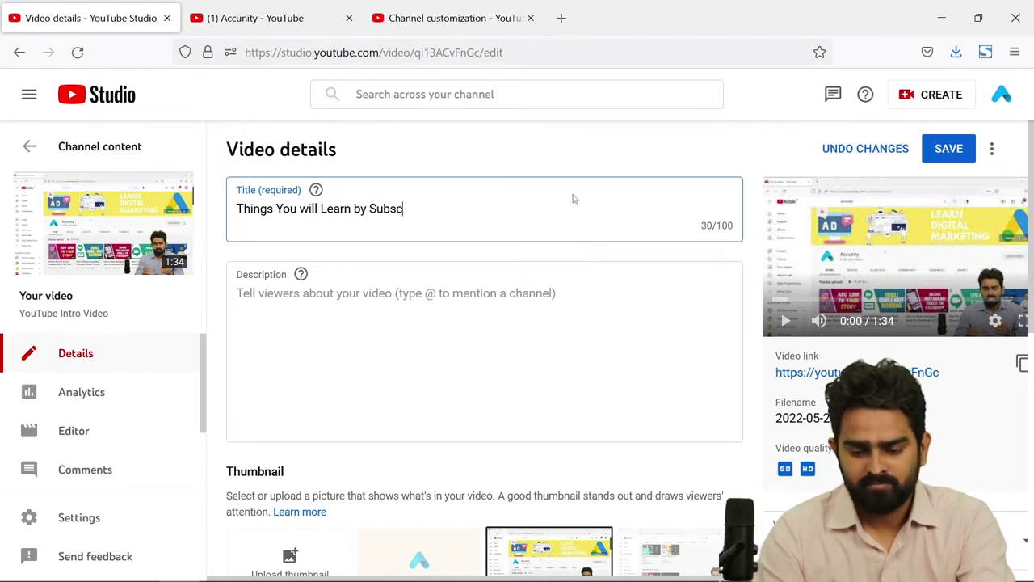
{"action": "type", "text": "b"}
{"action": "key", "text": "BackSpace"}
{"action": "key", "text": "BackSpace"}
{"action": "type", "text": "cr"}
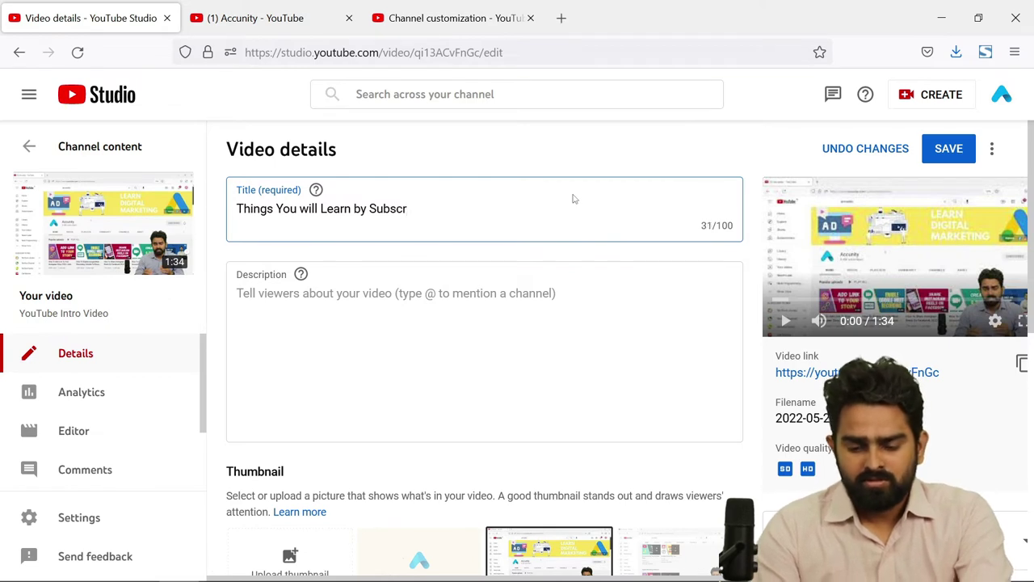
{"action": "type", "text": "ibing "}
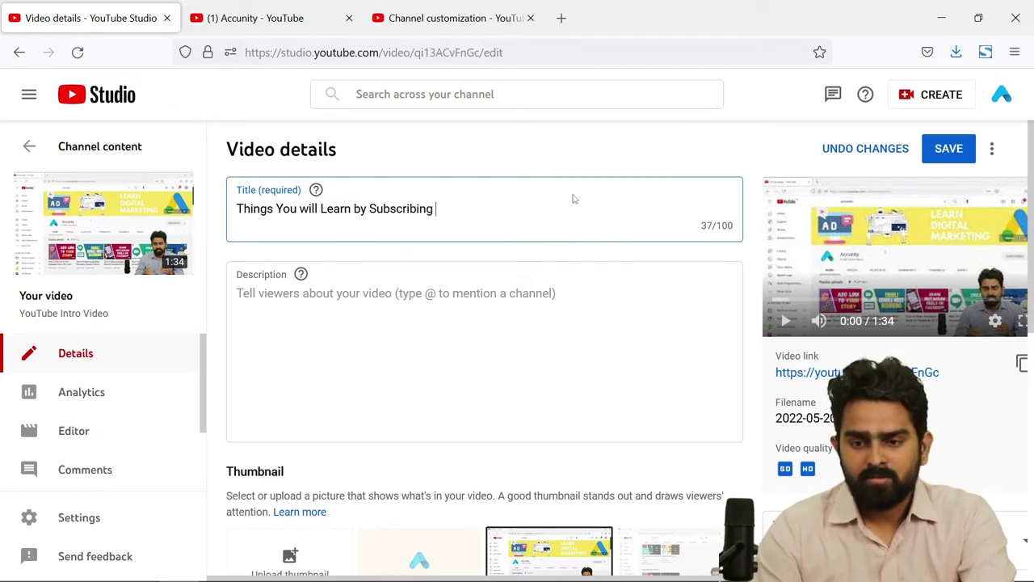
{"action": "type", "text": "o"}
{"action": "key", "text": "BackSpace"}
{"action": "type", "text": "our Channel"}
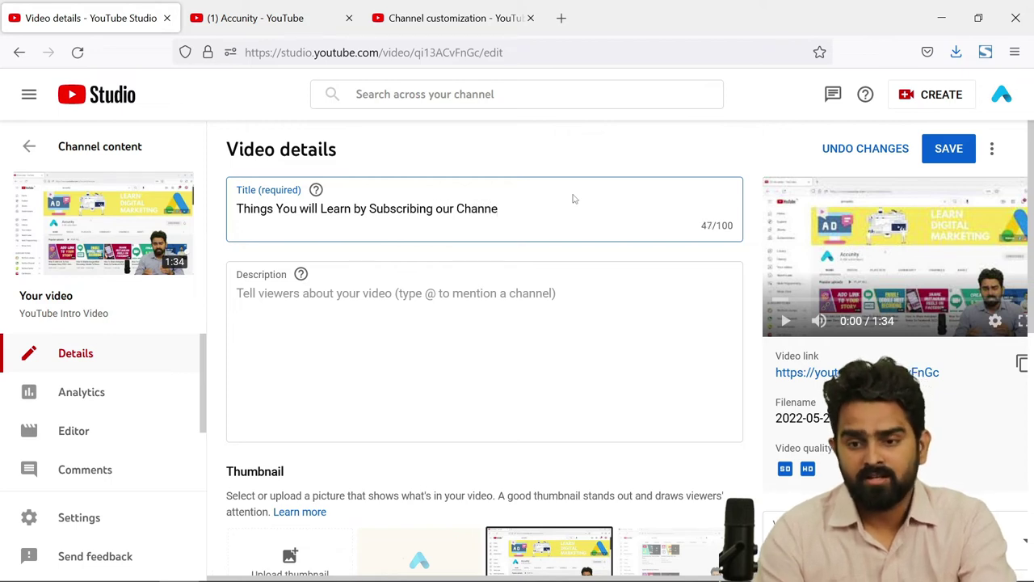
{"action": "right_click", "coordinate": [390, 208]}
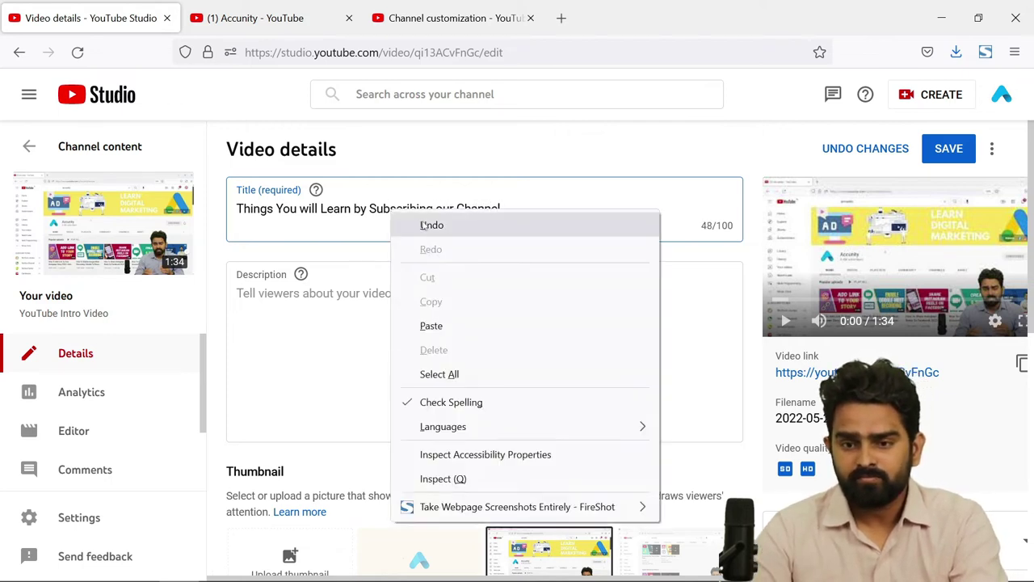
{"action": "left_click", "coordinate": [371, 208]}
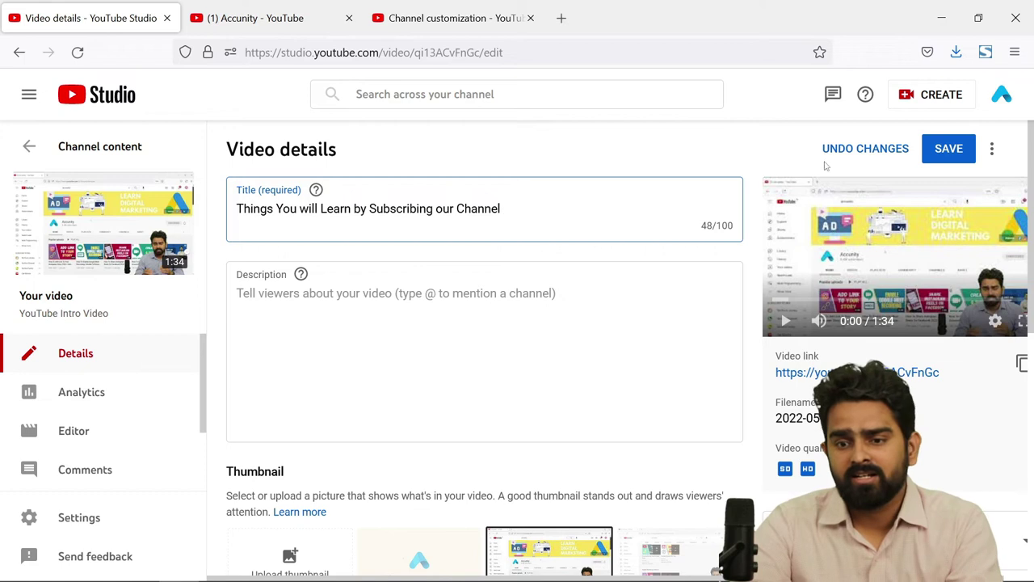
{"action": "left_click", "coordinate": [961, 151]}
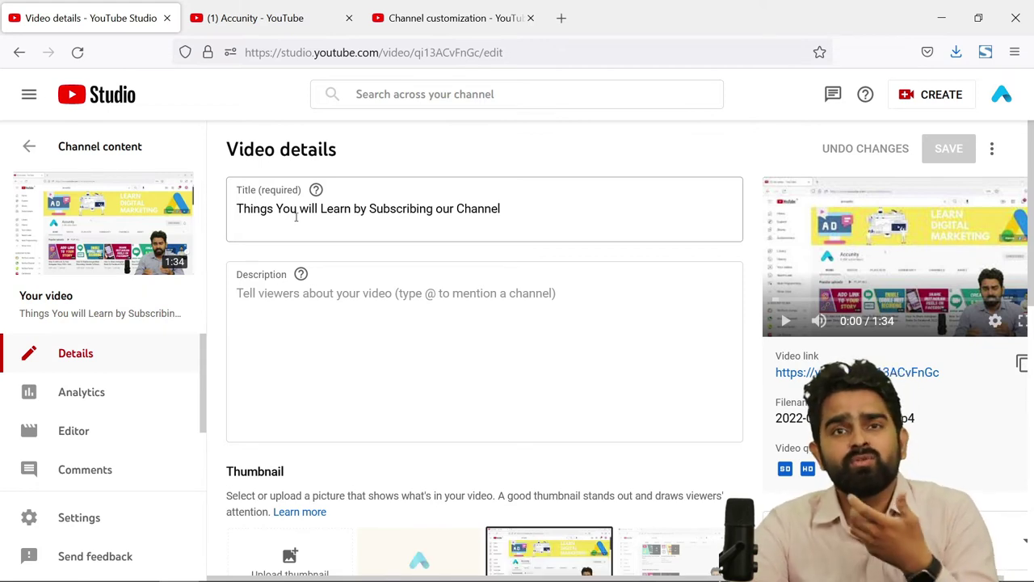
Step: Reload the Accunity channel homepage and open the channel's layout customization from it
{"action": "left_click", "coordinate": [316, 211]}
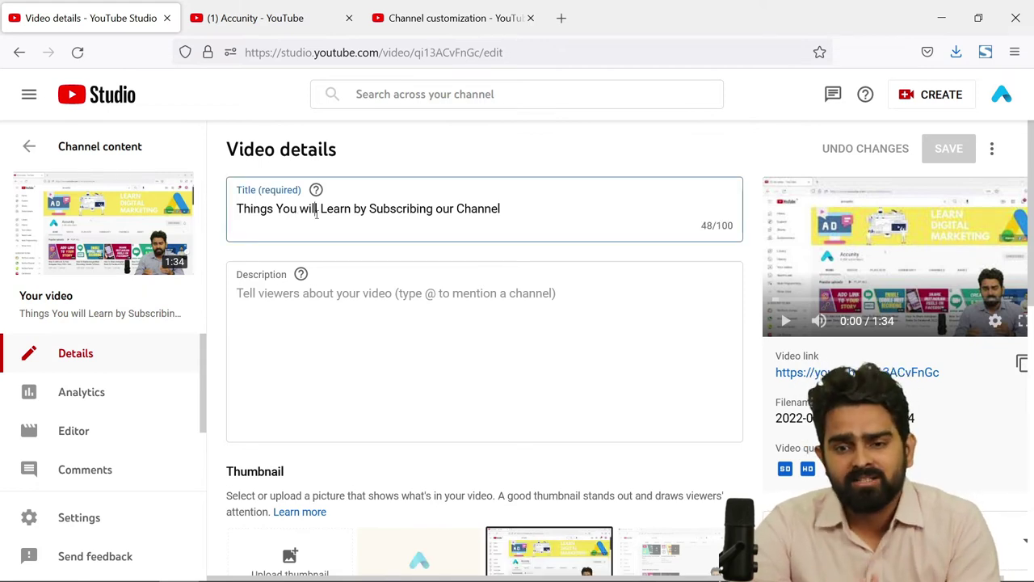
{"action": "left_click", "coordinate": [282, 25]}
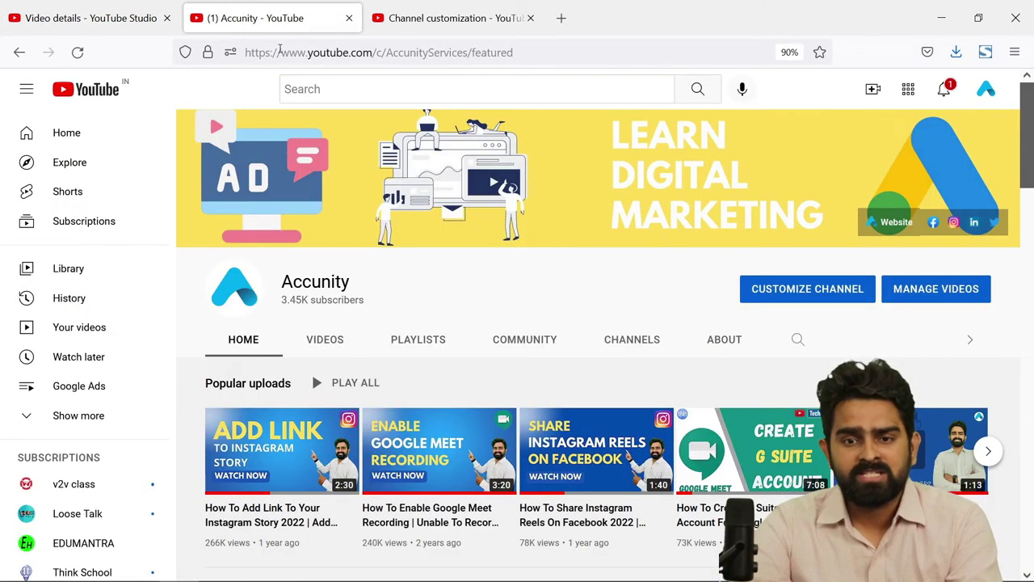
{"action": "left_click", "coordinate": [278, 53]}
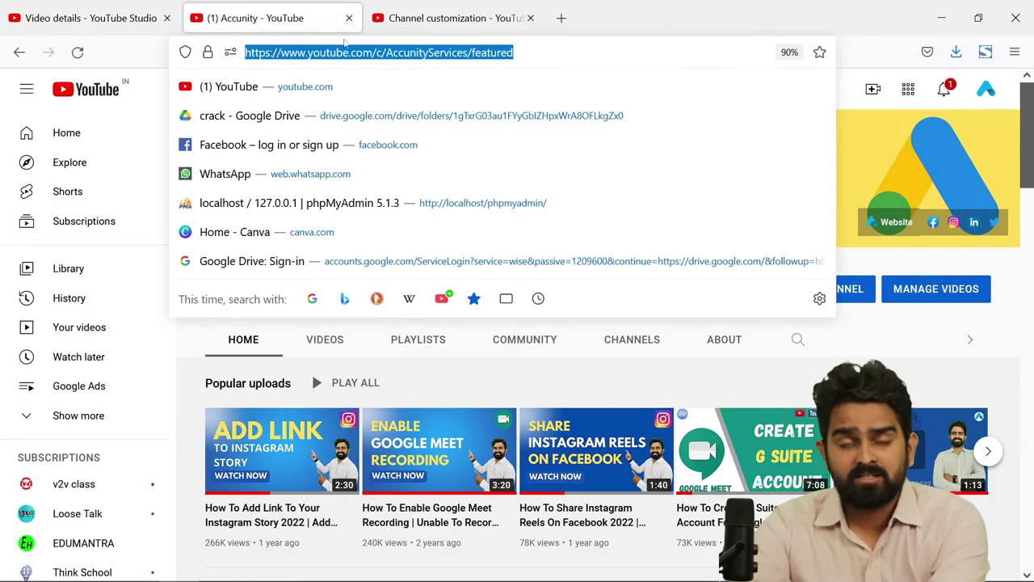
{"action": "key", "text": "Return"}
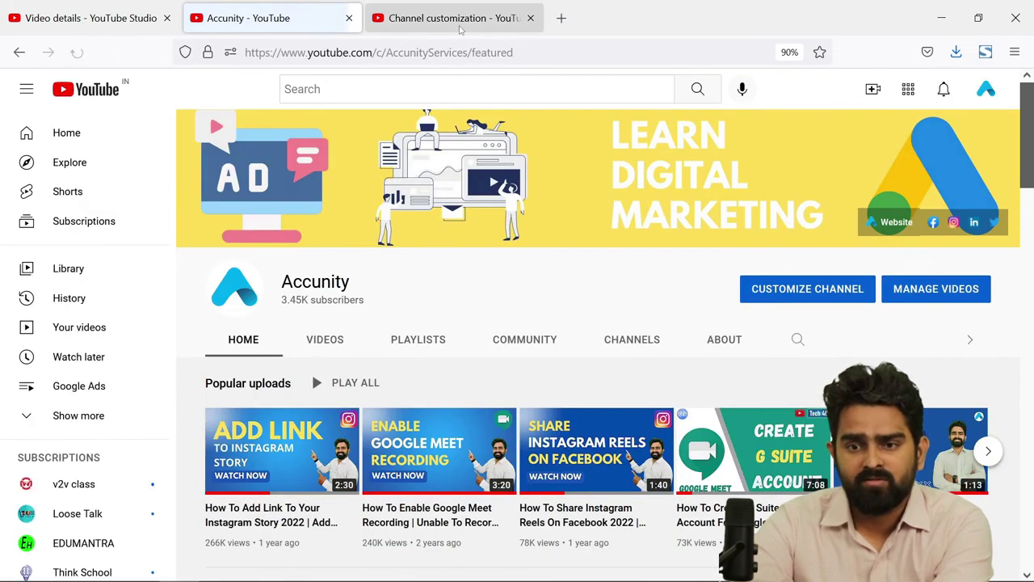
{"action": "left_click", "coordinate": [774, 289]}
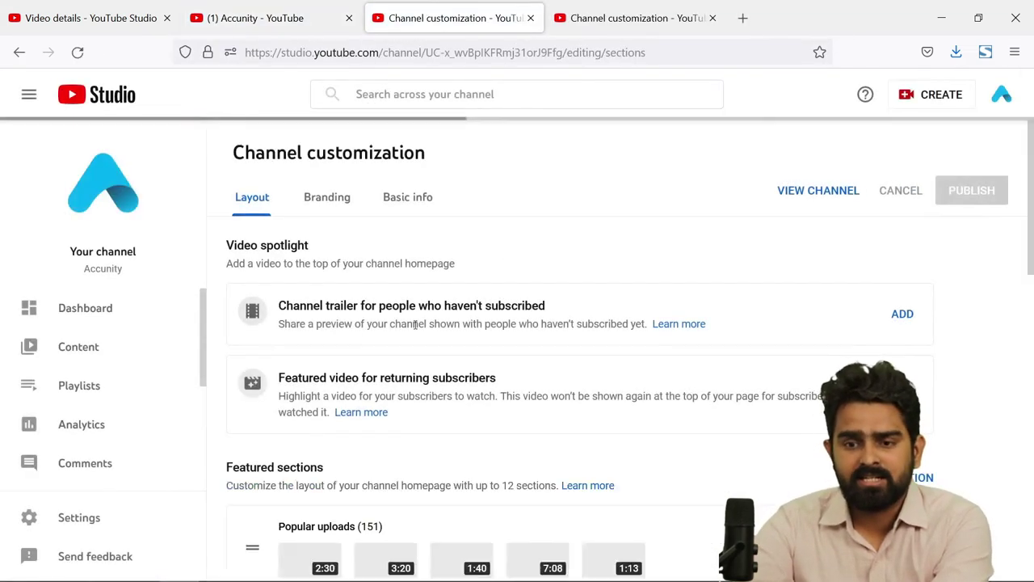
Step: Try searching for "intro" and "yout" when choosing the trailer for people who haven't subscribed, and reload the customization page
{"action": "left_click", "coordinate": [903, 313]}
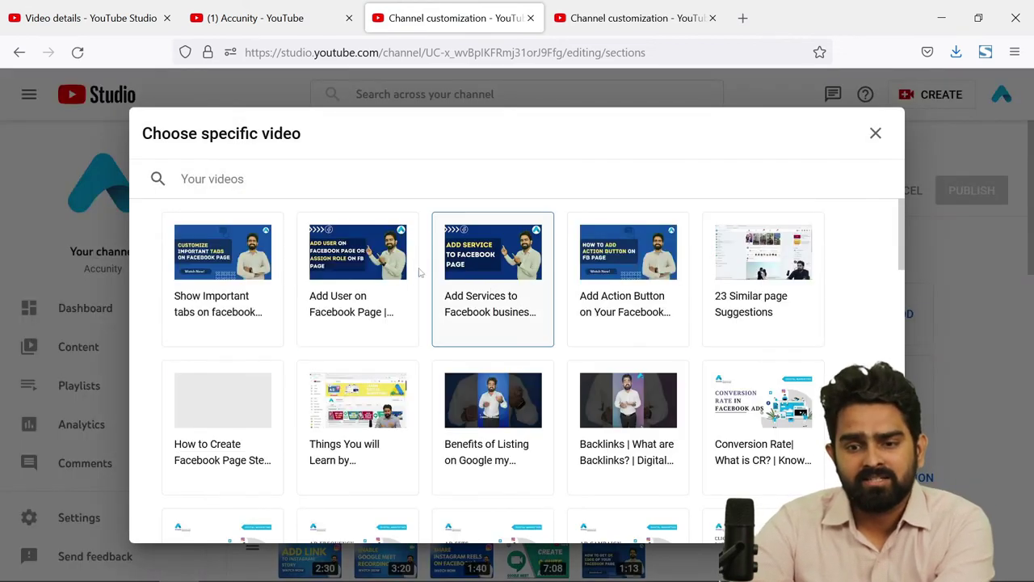
{"action": "type", "text": "i"}
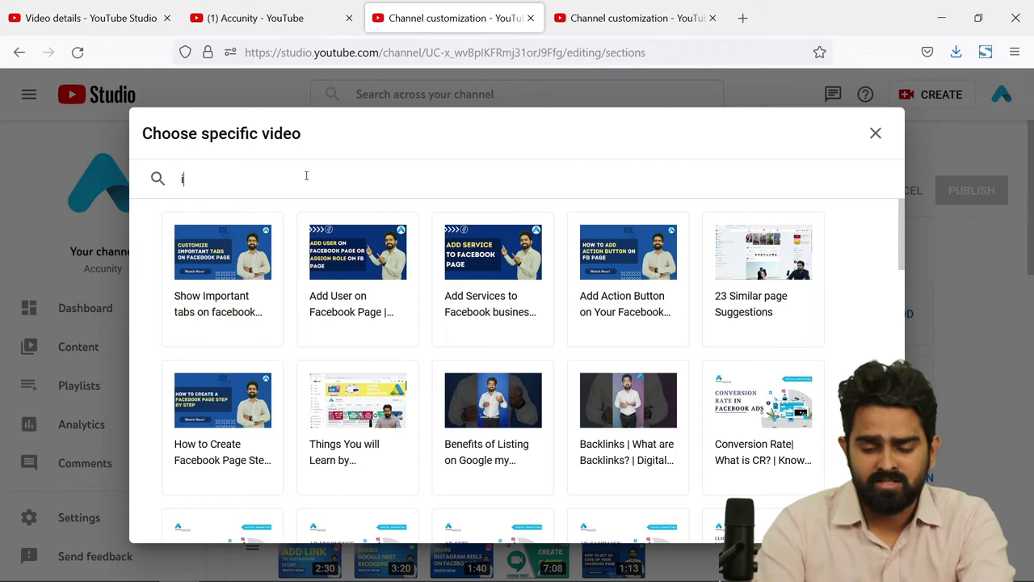
{"action": "type", "text": "ntro"}
{"action": "key", "text": "BackSpace"}
{"action": "key", "text": "BackSpace"}
{"action": "key", "text": "BackSpace"}
{"action": "key", "text": "BackSpace"}
{"action": "key", "text": "BackSpace"}
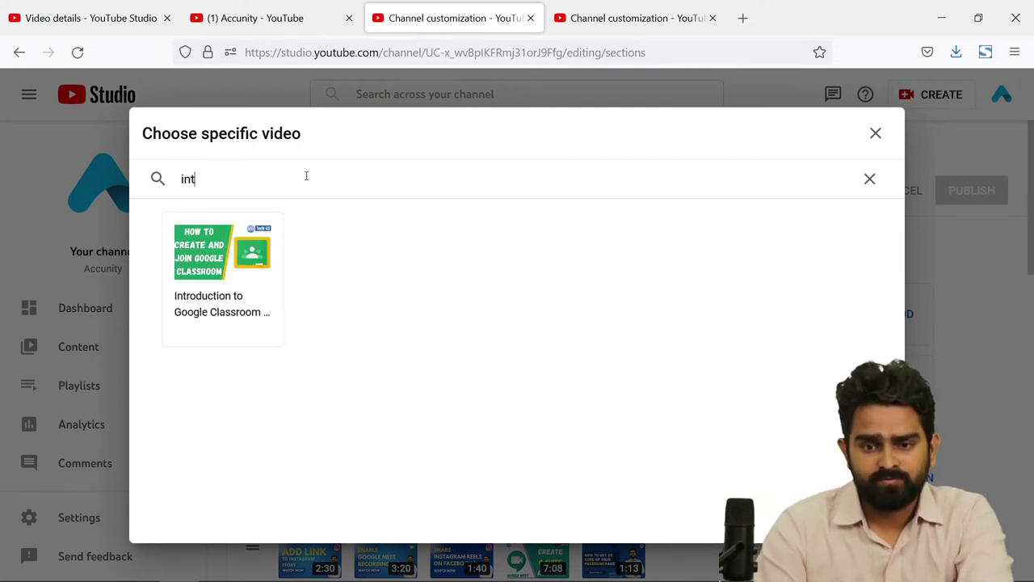
{"action": "type", "text": "yout"}
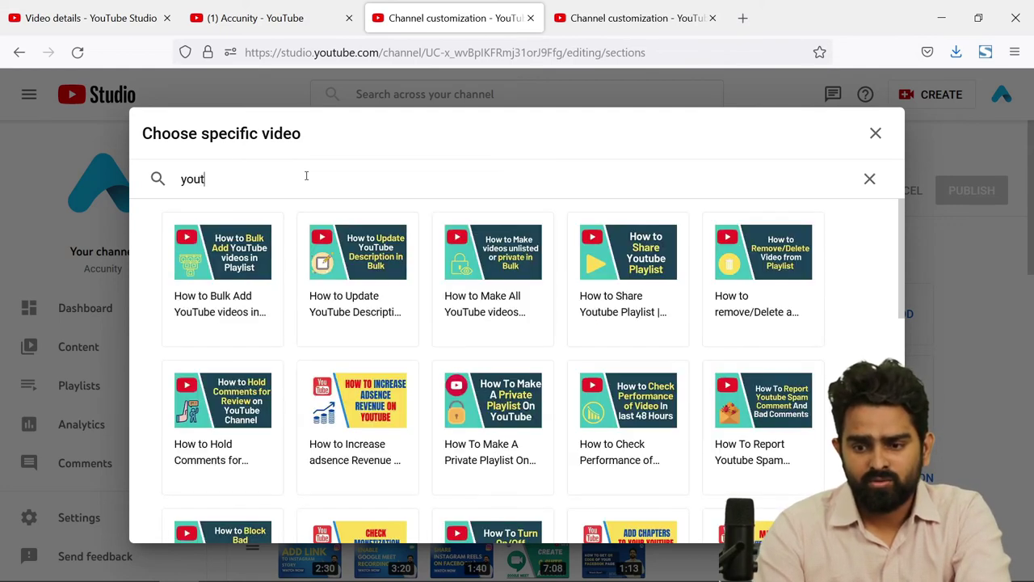
{"action": "key", "text": "BackSpace"}
{"action": "key", "text": "BackSpace"}
{"action": "key", "text": "BackSpace"}
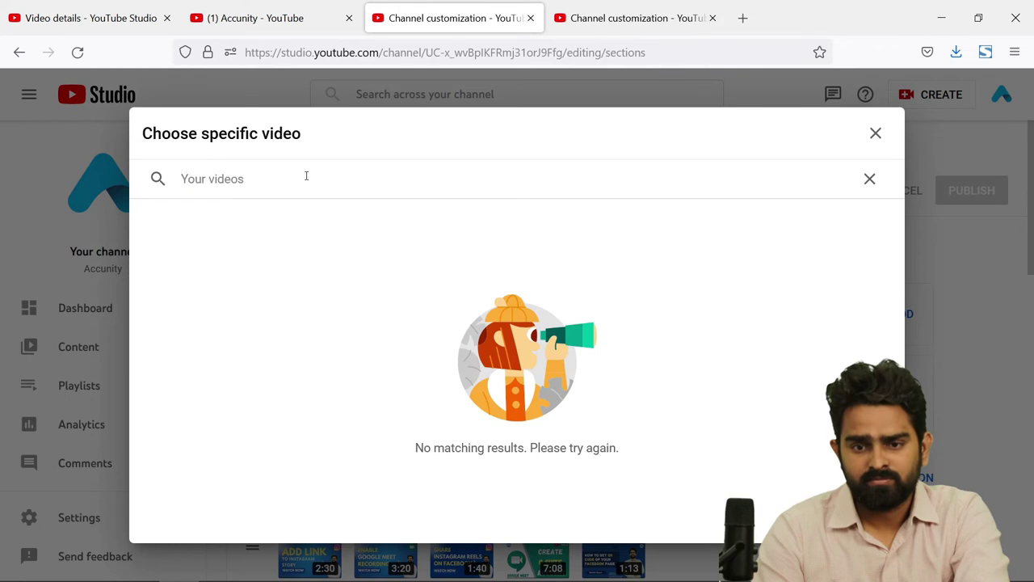
{"action": "key", "text": "Escape"}
{"action": "left_click", "coordinate": [323, 55]}
{"action": "key", "text": "Return"}
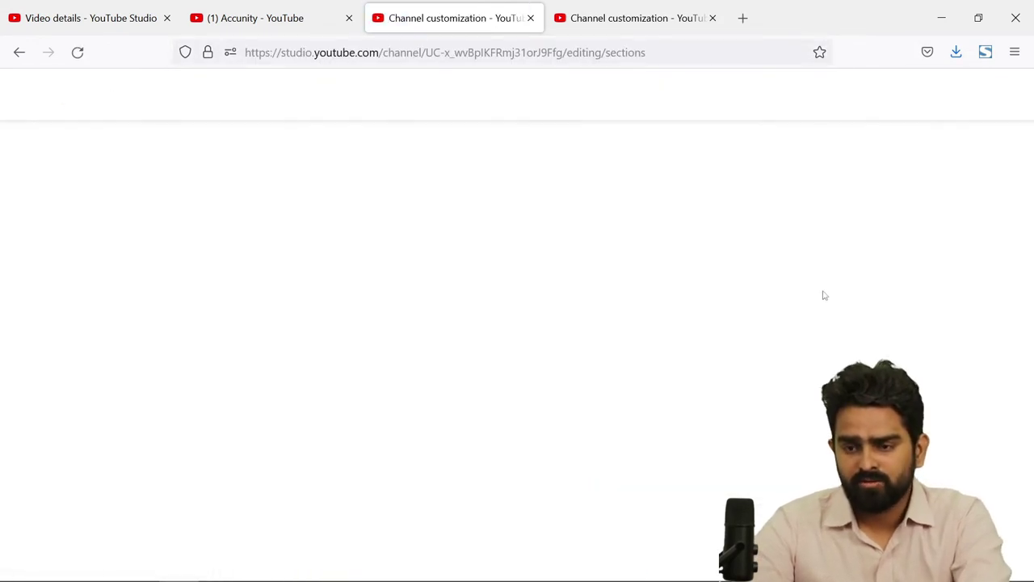
Step: Set "Things You will Learn by Subscribing our Channel" as the channel trailer for people who haven't subscribed and publish the change
{"action": "left_click", "coordinate": [900, 312]}
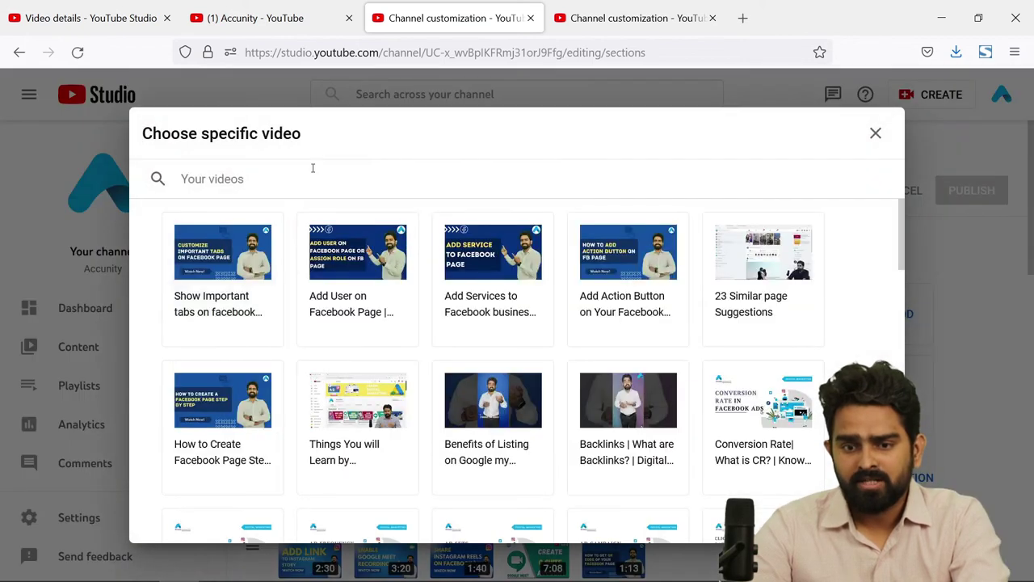
{"action": "left_click", "coordinate": [370, 430]}
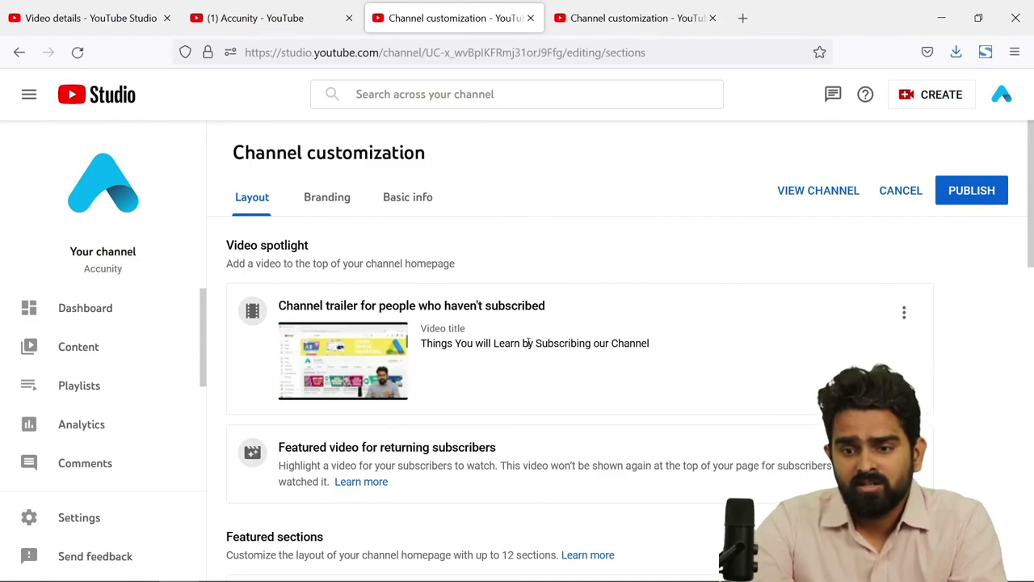
{"action": "double_click", "coordinate": [557, 342]}
{"action": "double_click", "coordinate": [630, 342]}
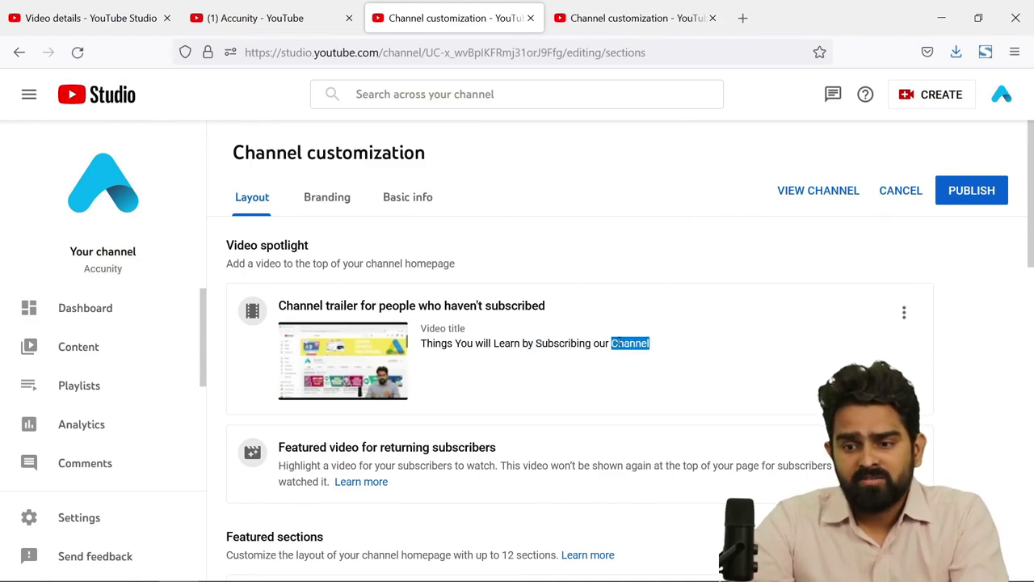
{"action": "left_click", "coordinate": [972, 191]}
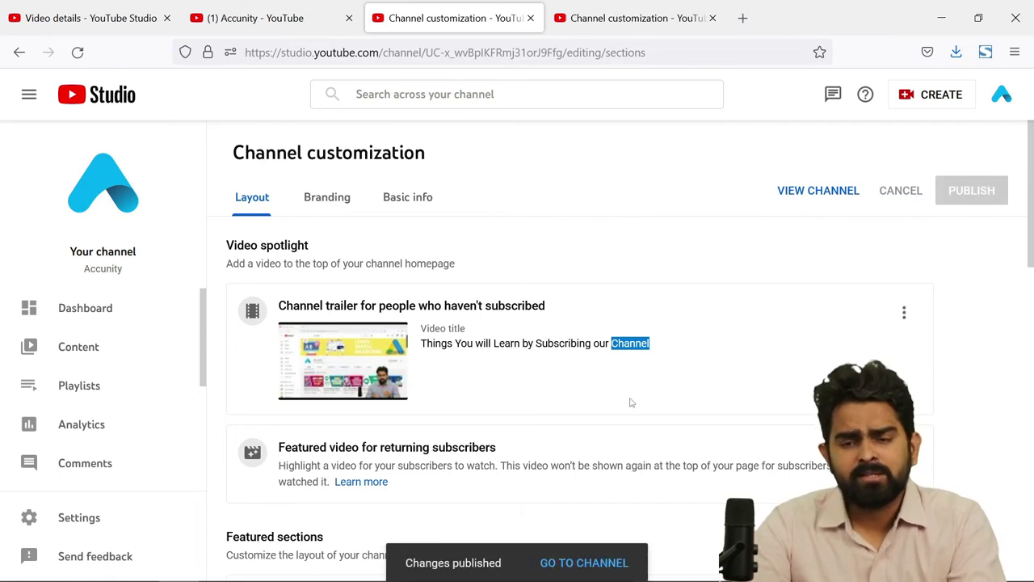
Step: Reload the Accunity channel homepage and view the published trailer above the popular uploads
{"action": "left_click", "coordinate": [227, 16]}
{"action": "left_click", "coordinate": [318, 50]}
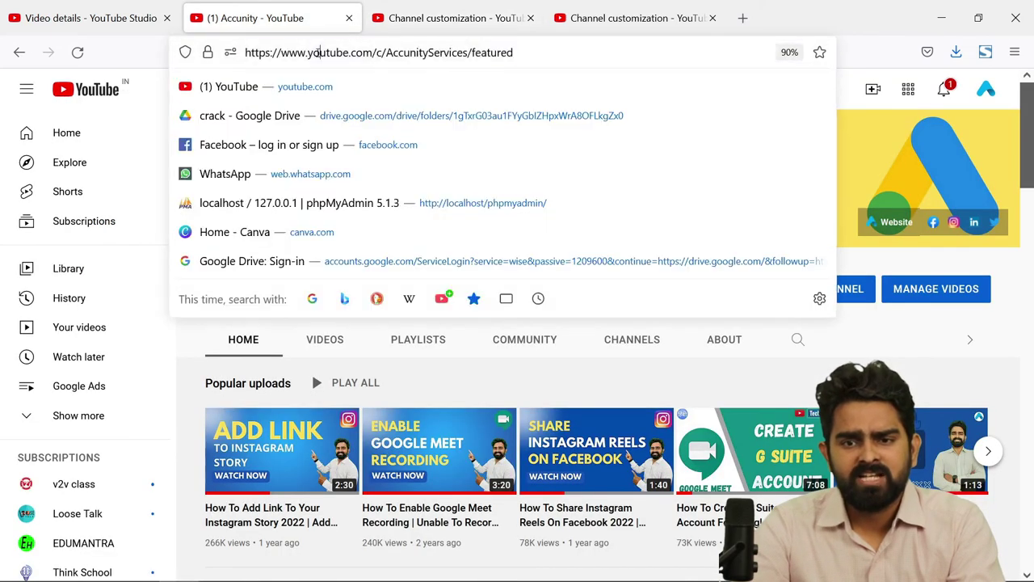
{"action": "key", "text": "Return"}
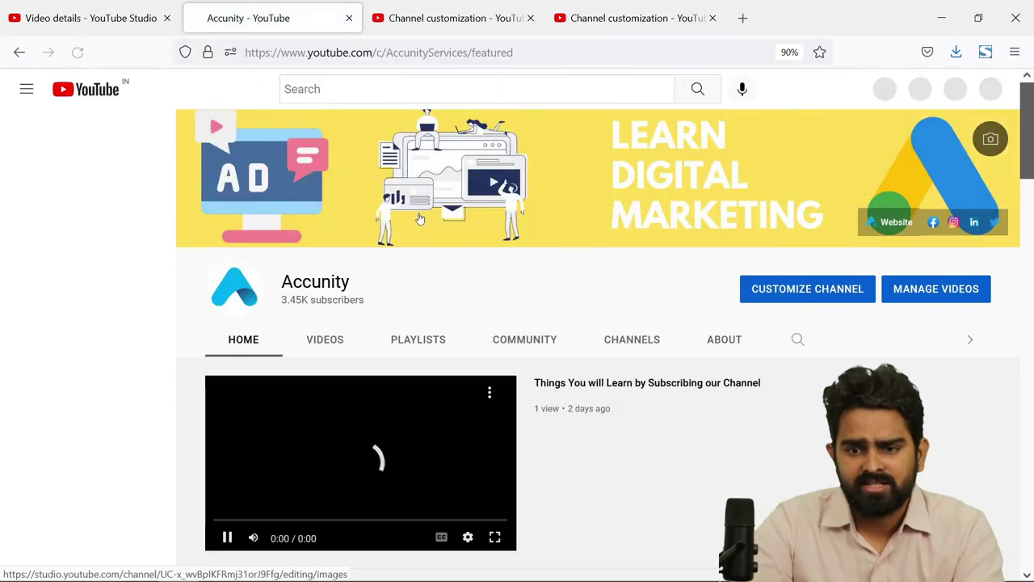
{"action": "scroll", "coordinate": [525, 339], "scroll_direction": "down", "scroll_amount": 2}
{"action": "scroll", "coordinate": [531, 355], "scroll_direction": "down", "scroll_amount": 1}
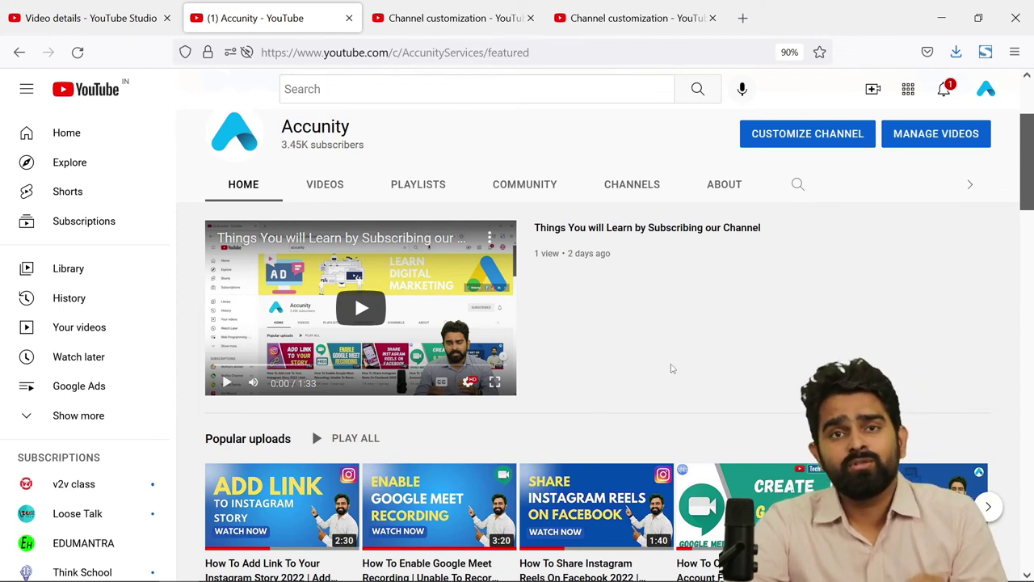
Step: Copy the full channel description from the channel's About page and return to its homepage
{"action": "left_click", "coordinate": [709, 194]}
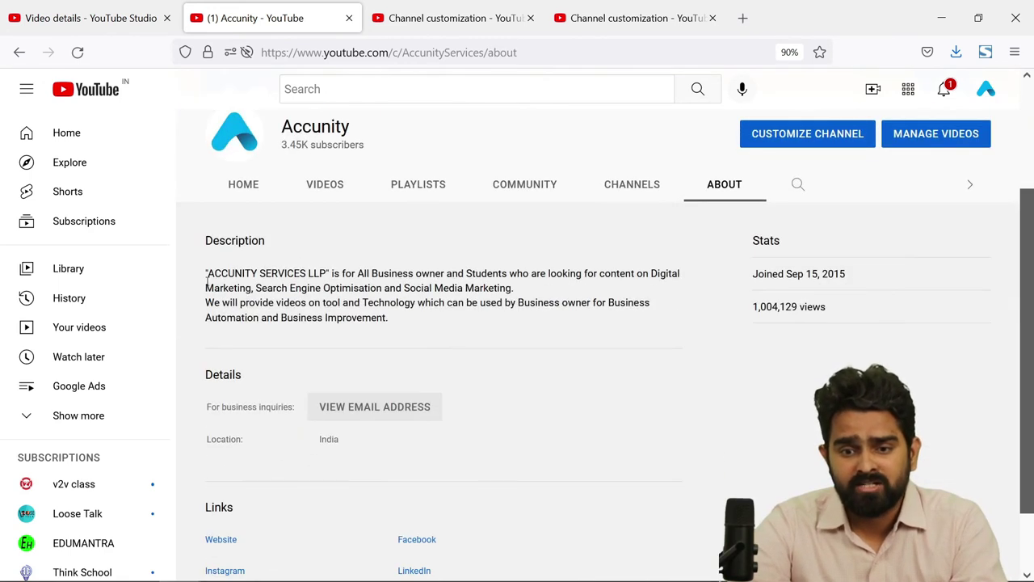
{"action": "left_click_drag", "start_coordinate": [206, 271], "coordinate": [451, 329]}
{"action": "key", "text": "ctrl+c"}
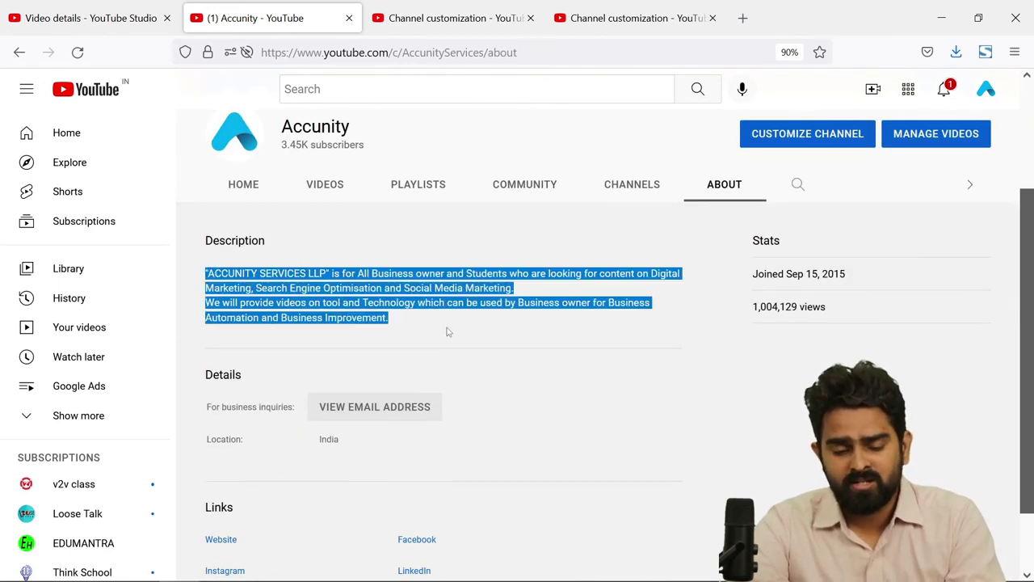
{"action": "left_click", "coordinate": [250, 186]}
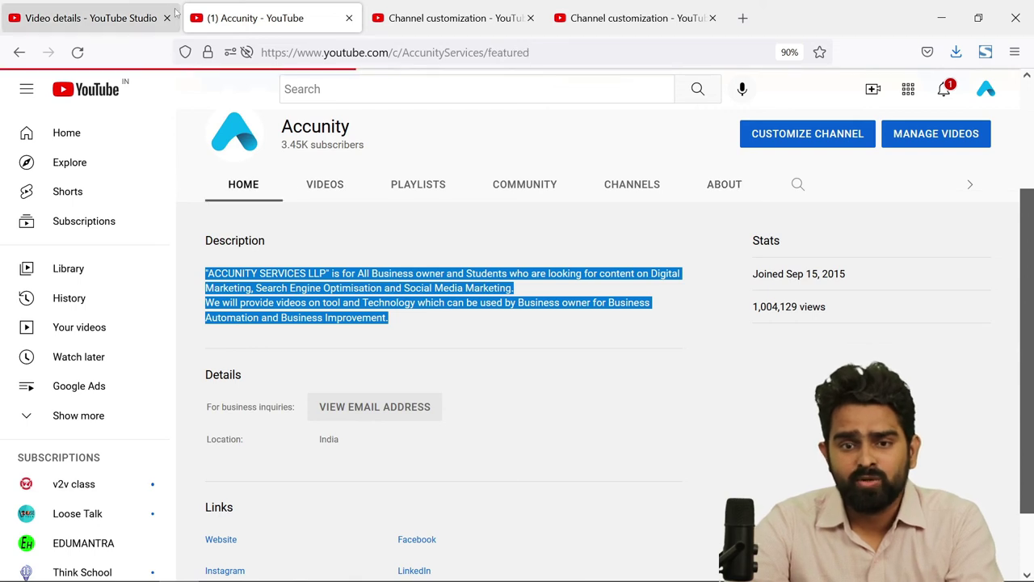
Step: Paste the copied channel description as the trailer video's description in its video details and save it
{"action": "left_click", "coordinate": [174, 11]}
{"action": "left_click", "coordinate": [272, 303]}
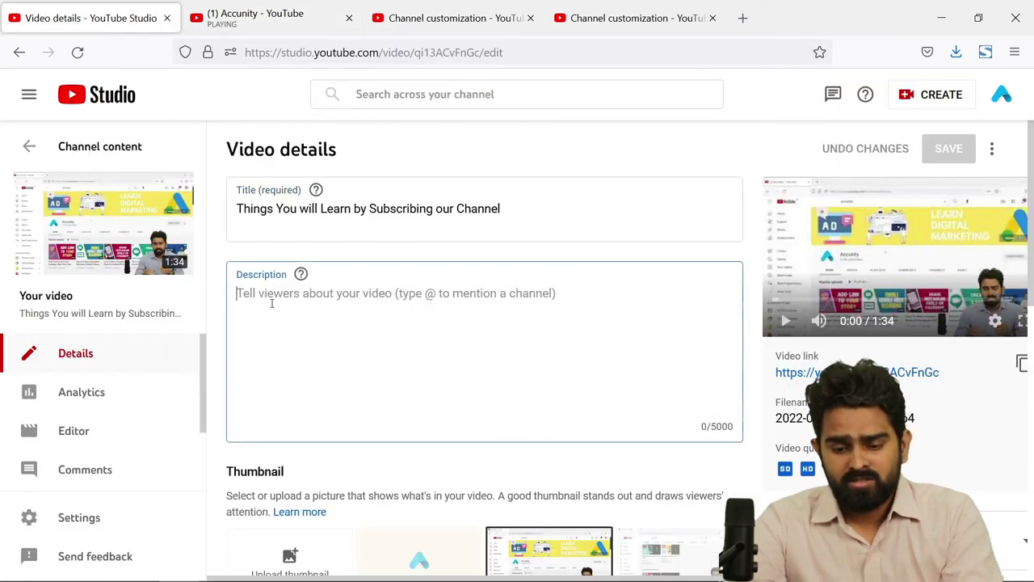
{"action": "key", "text": "ctrl+v"}
{"action": "left_click", "coordinate": [932, 151]}
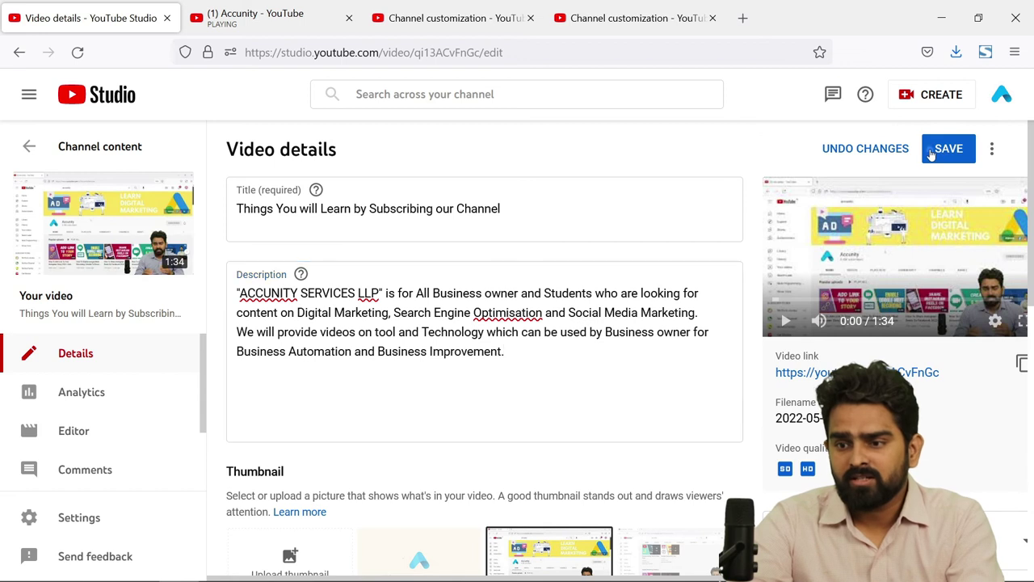
Step: Reload the channel homepage and check the description shown beside the trailer video
{"action": "left_click", "coordinate": [269, 14]}
{"action": "left_click", "coordinate": [329, 52]}
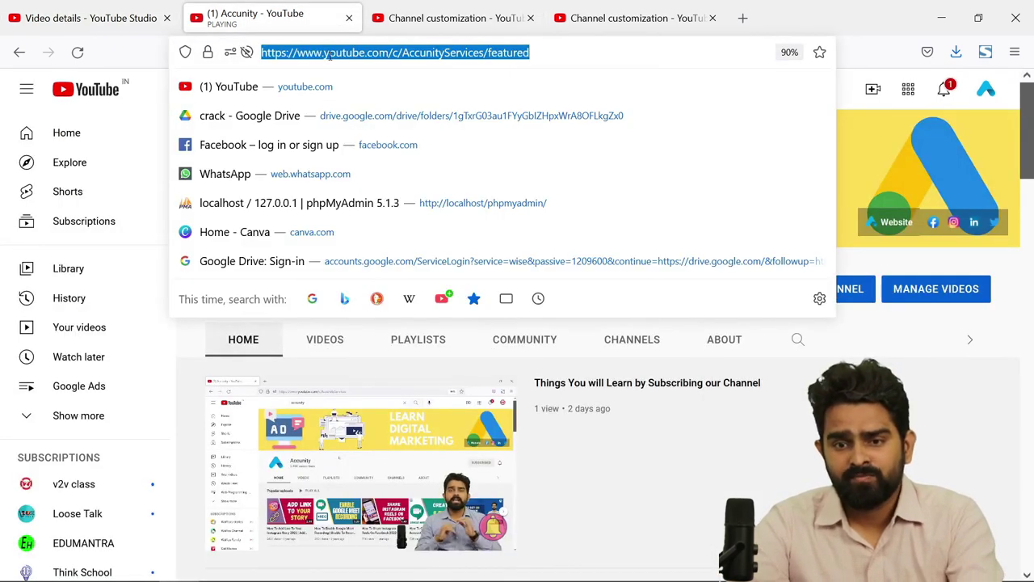
{"action": "key", "text": "Return"}
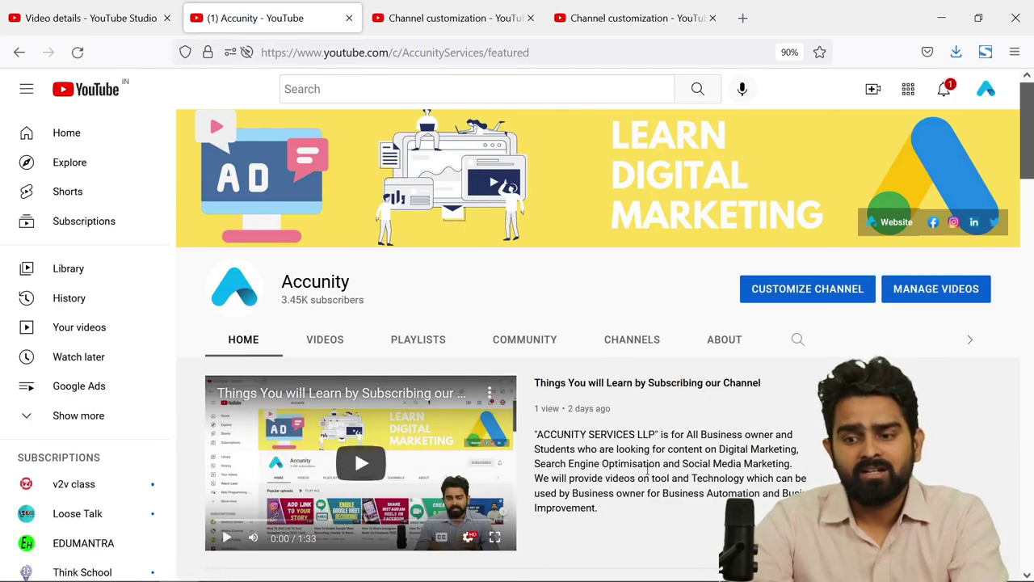
{"action": "scroll", "coordinate": [648, 473], "scroll_direction": "down", "scroll_amount": 2}
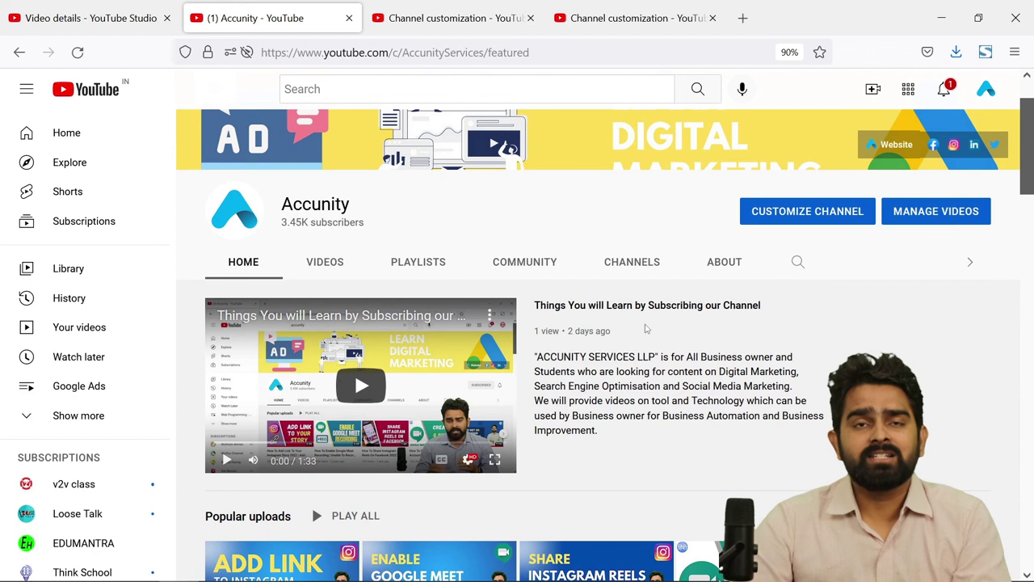